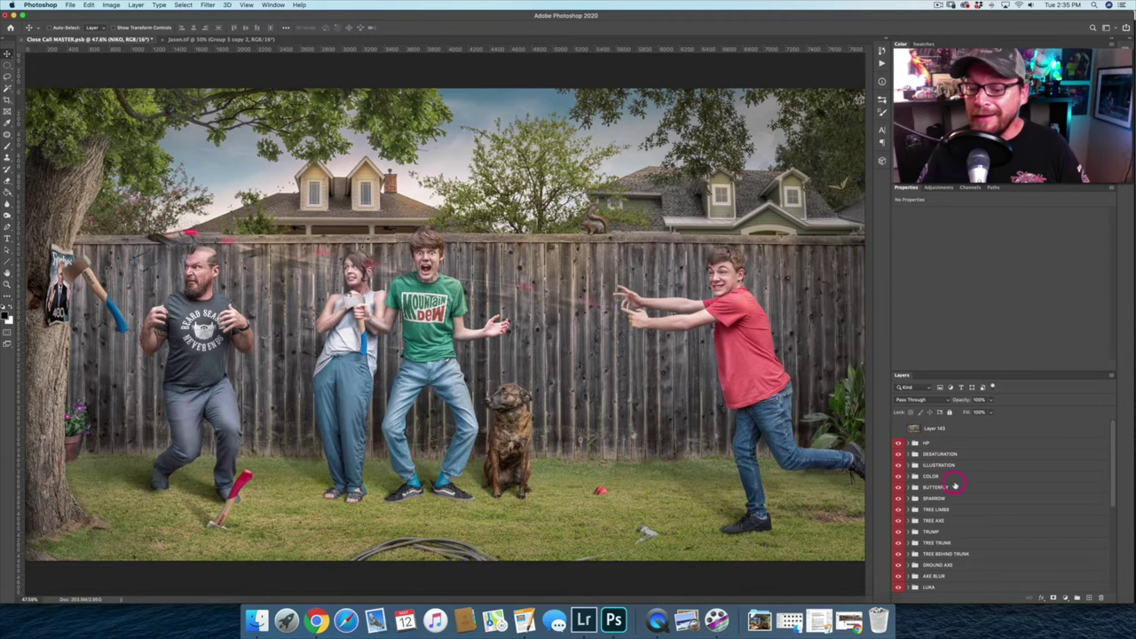
# Expand the bearded man's layer group and inspect his figure beside the tree at 100% magnification.
pyautogui.scroll(-5, 953, 483)
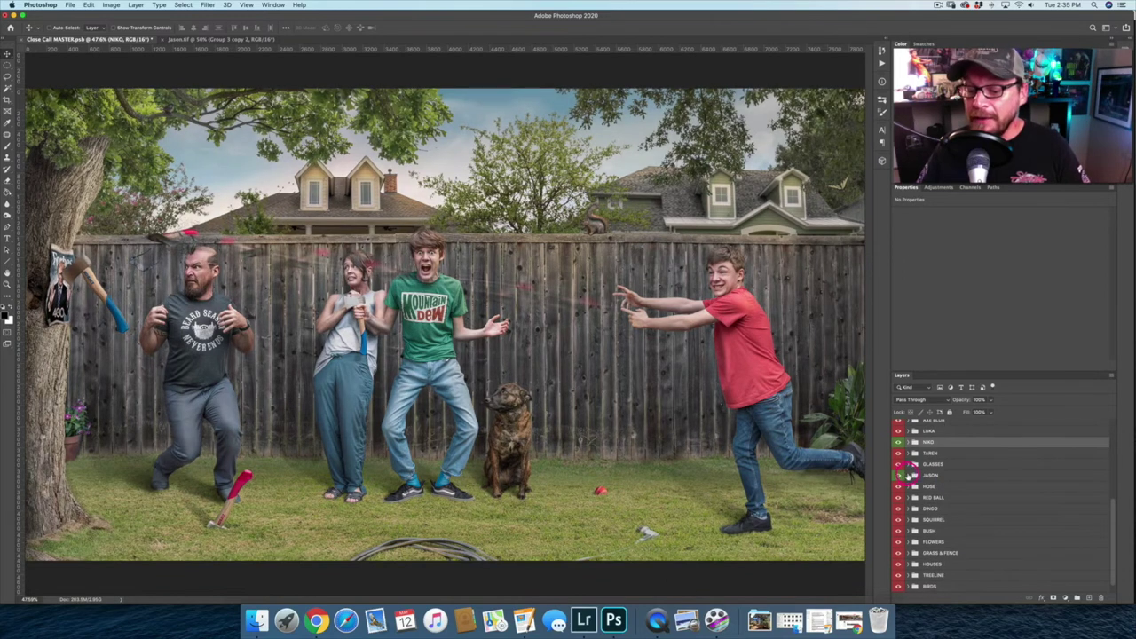
pyautogui.click(908, 475)
pyautogui.scroll(-1, 956, 501)
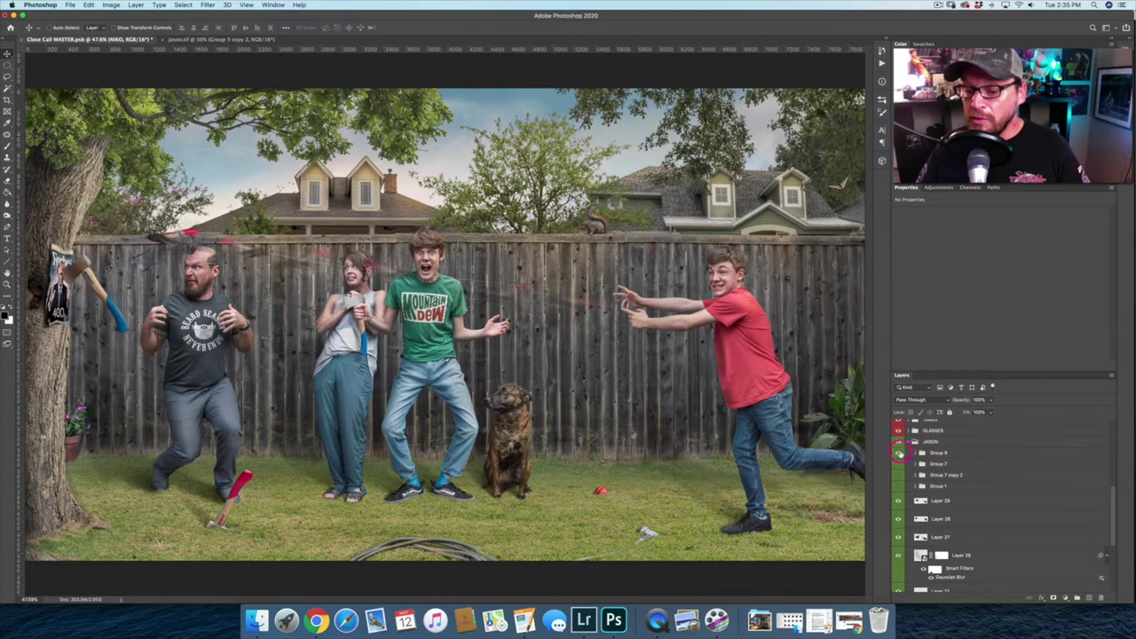
pyautogui.moveTo(217, 266)
pyautogui.mouseDown()
pyautogui.moveTo(192, 254)
pyautogui.moveTo(188, 262)
pyautogui.mouseUp()
pyautogui.press('super+equal')
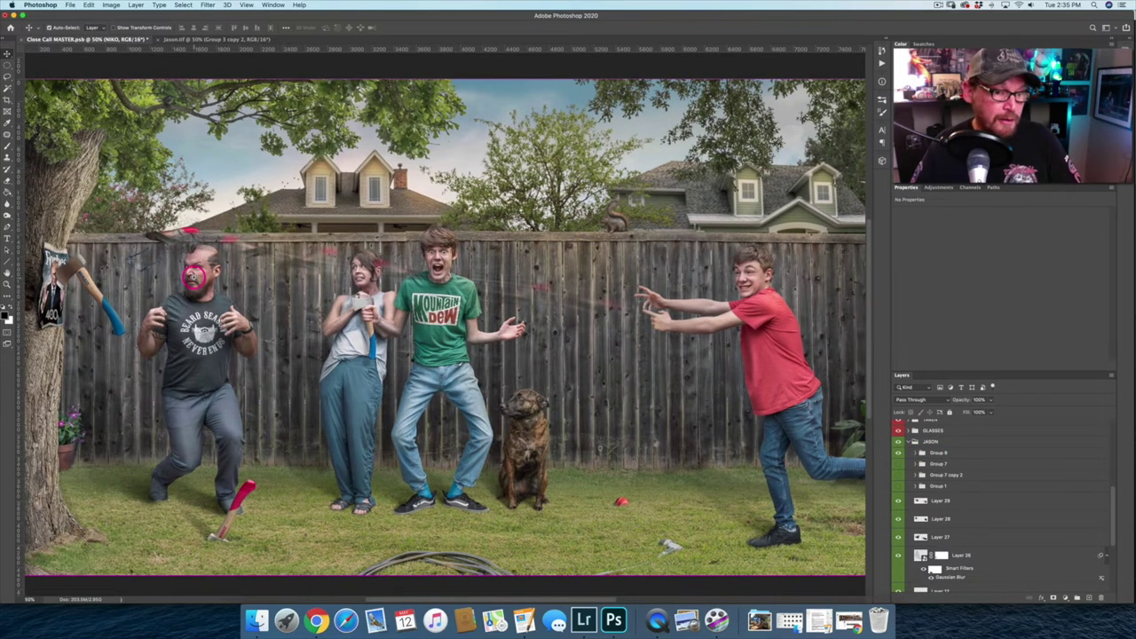
pyautogui.scroll(1, 194, 277)
pyautogui.moveTo(193, 277); pyautogui.dragTo(506, 277)
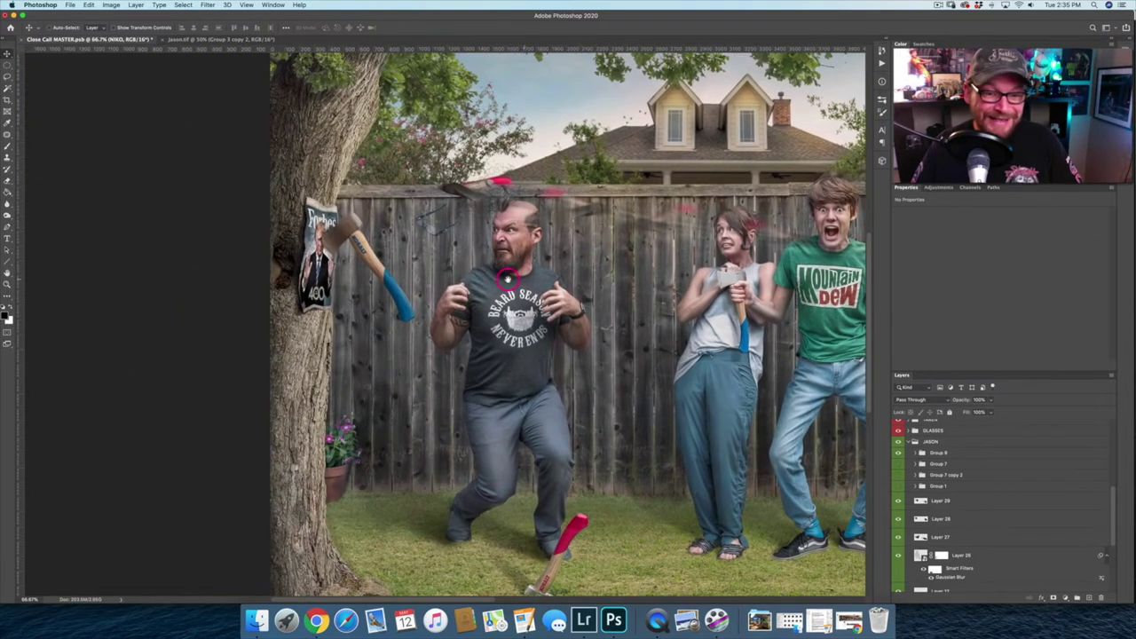
pyautogui.scroll(2, 509, 266)
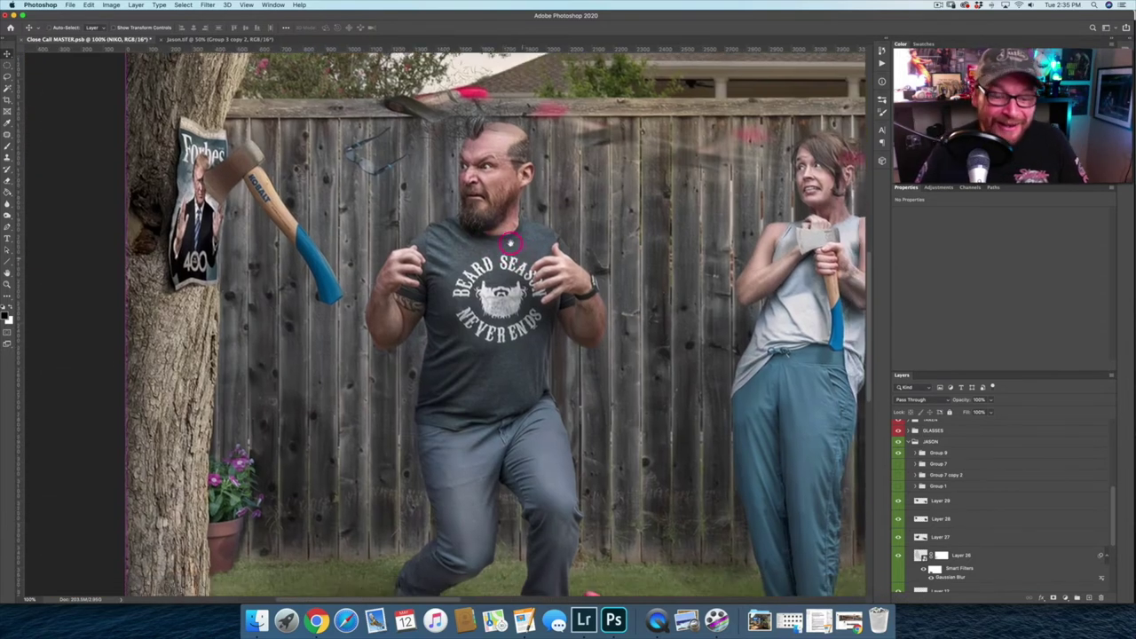
pyautogui.moveTo(511, 242); pyautogui.dragTo(481, 204)
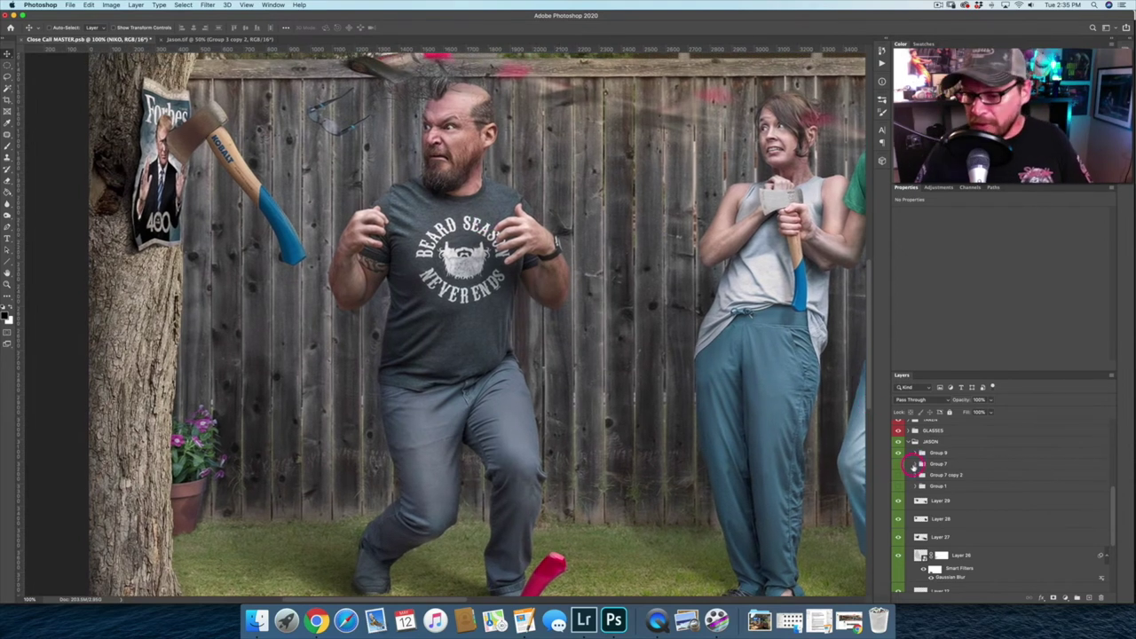
# Hide the topmost subgroup in the bearded man's layer group, then show Group 1 and expand it.
pyautogui.click(899, 453)
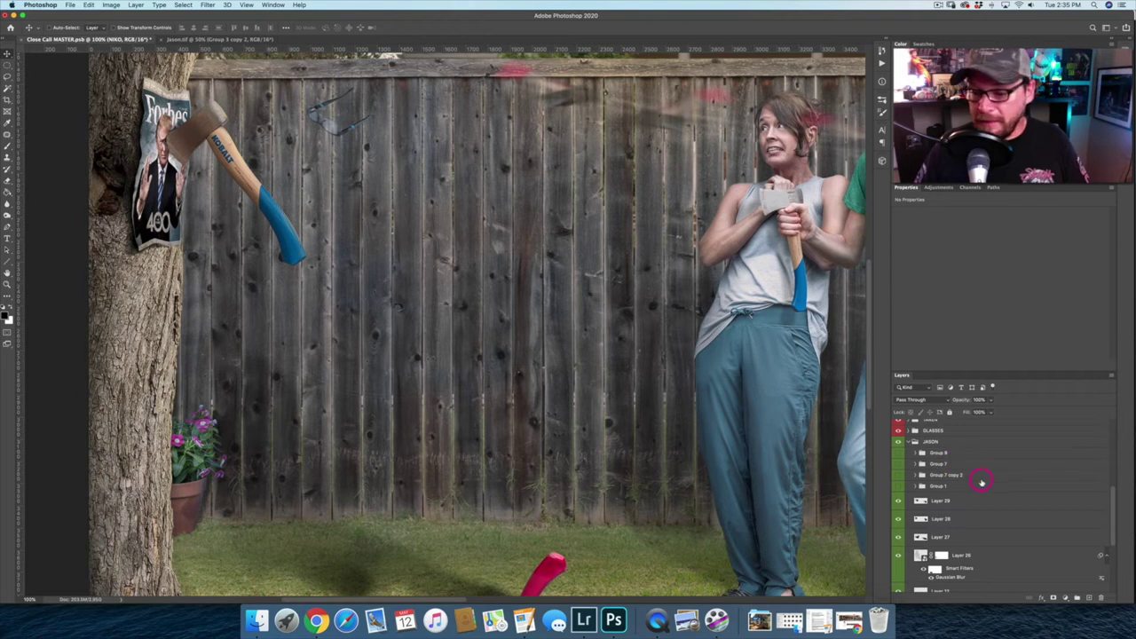
pyautogui.scroll(-3, 981, 481)
pyautogui.scroll(3, 979, 484)
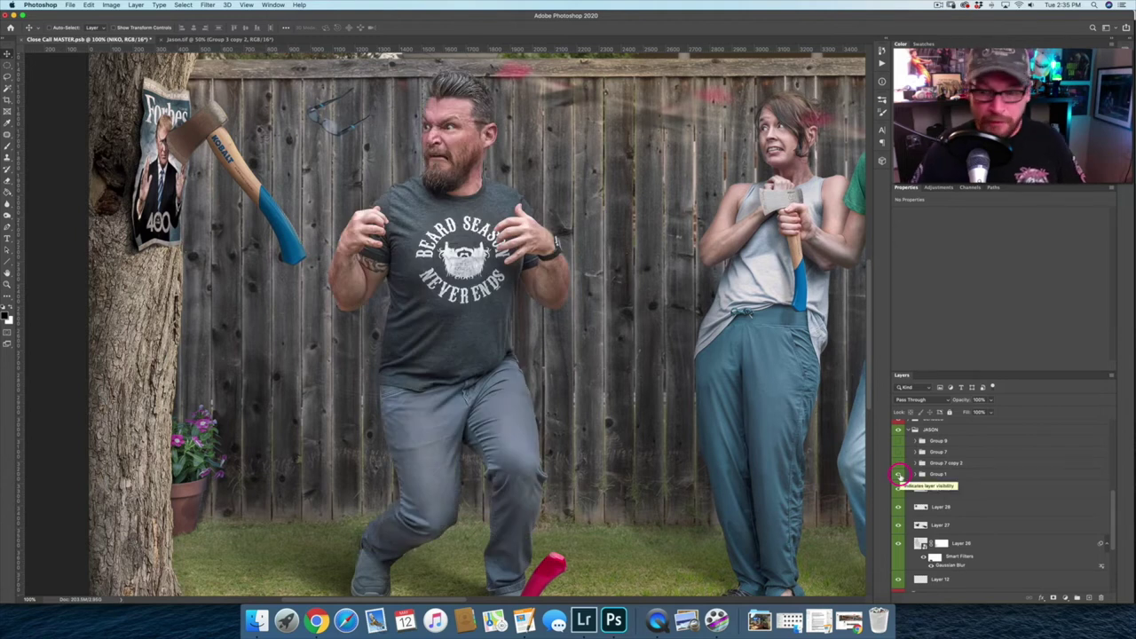
pyautogui.click(919, 474)
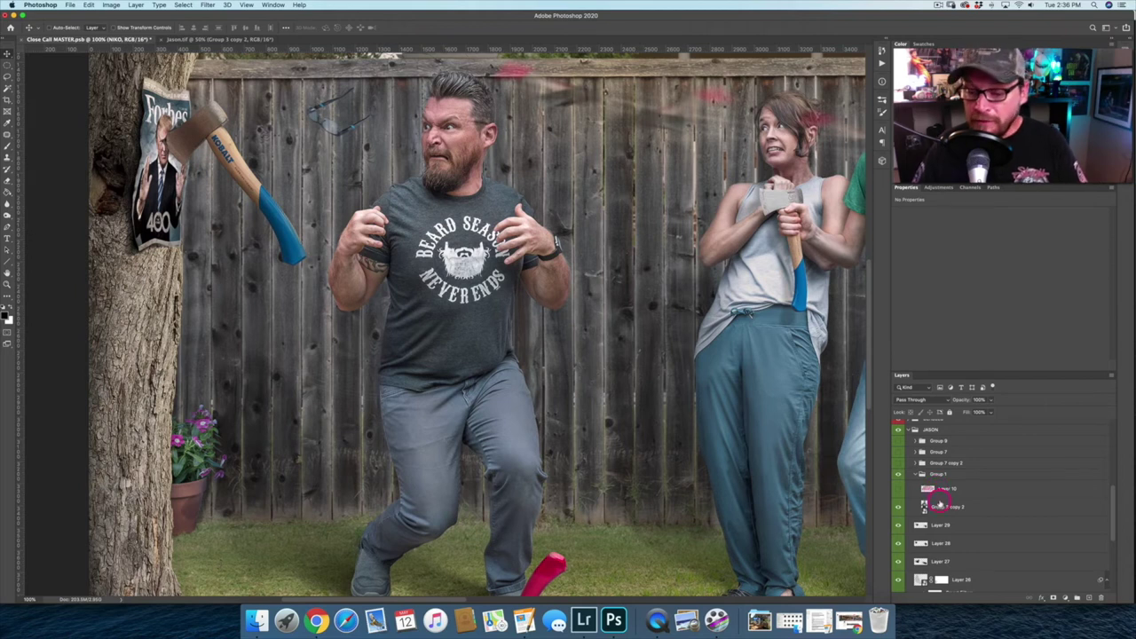
# Add a new empty layer above Group 3 copy 2 and clip it to that smart object.
pyautogui.click(939, 506)
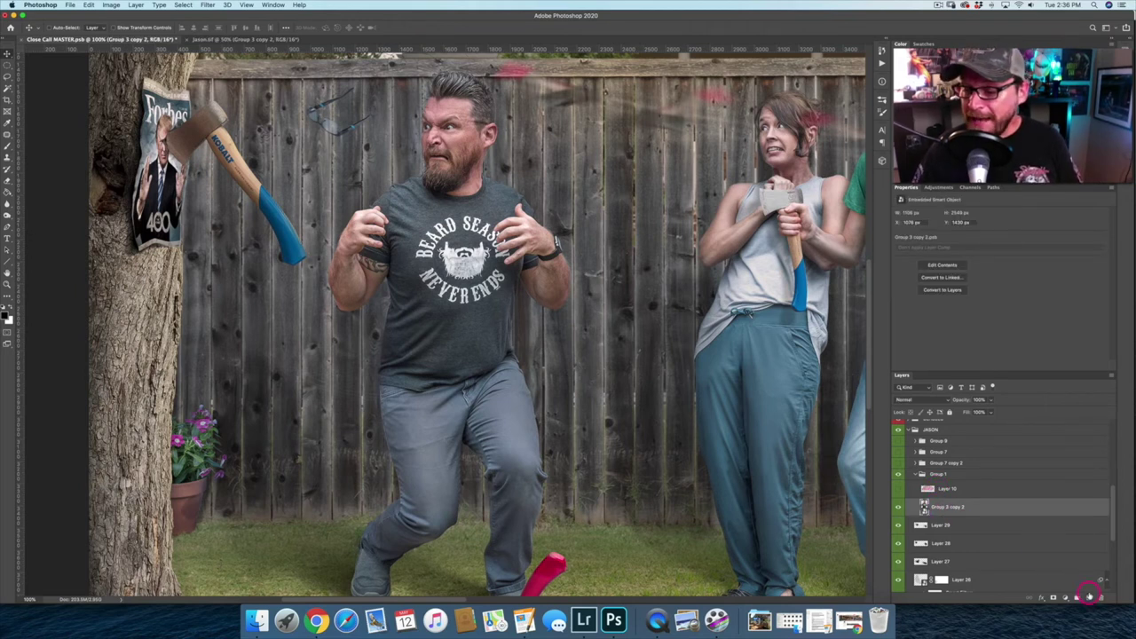
pyautogui.click(1090, 598)
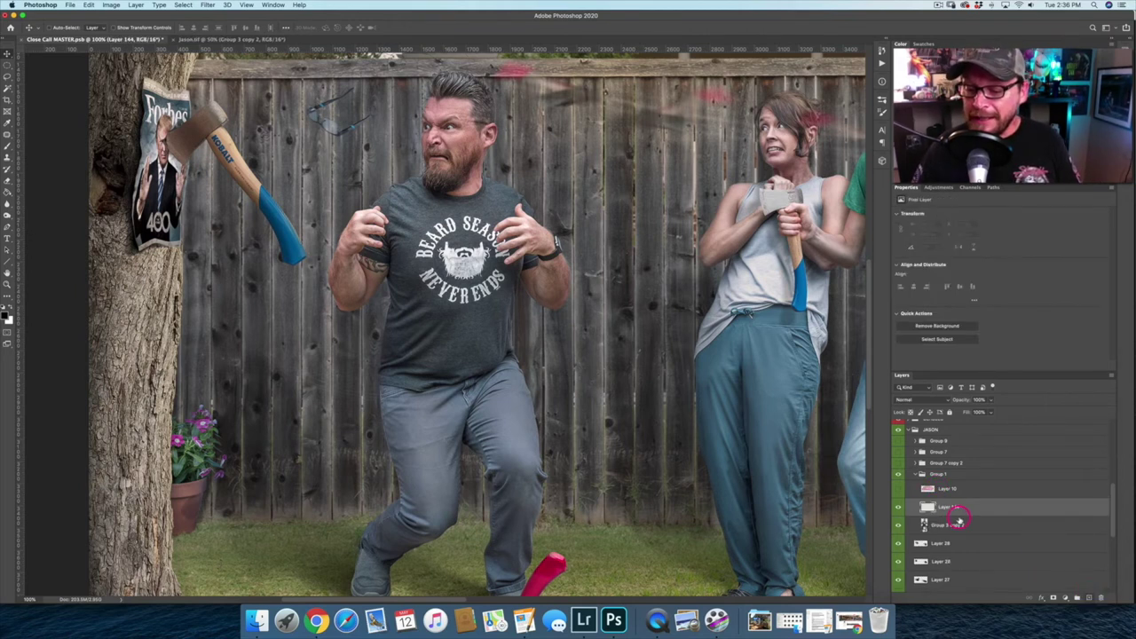
pyautogui.moveTo(949, 505); pyautogui.dragTo(950, 521)
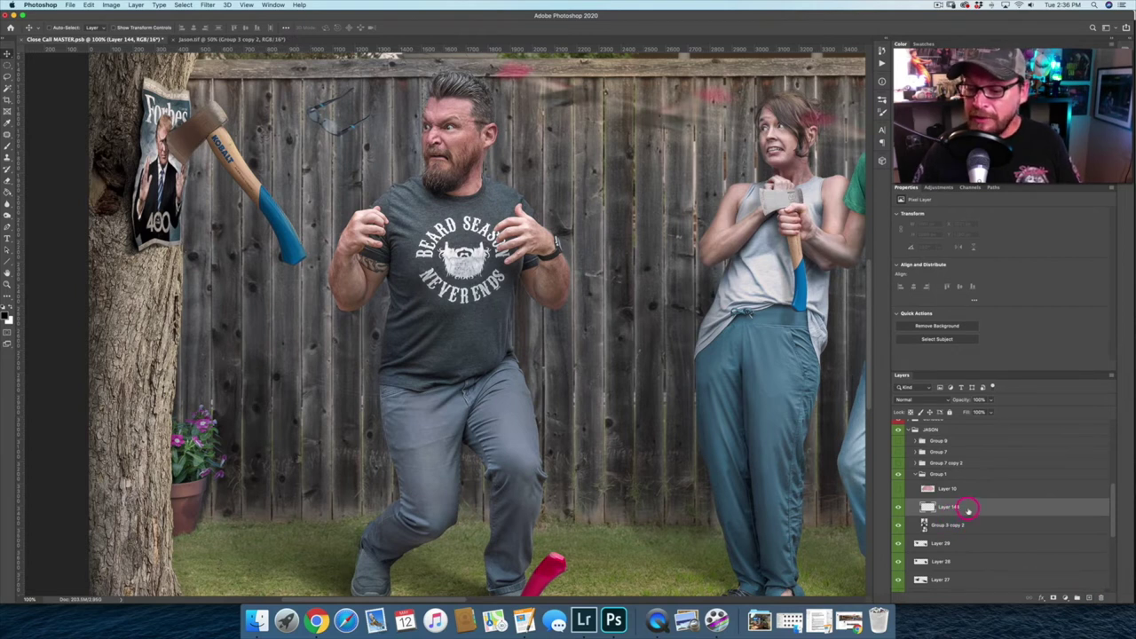
pyautogui.rightClick(968, 508)
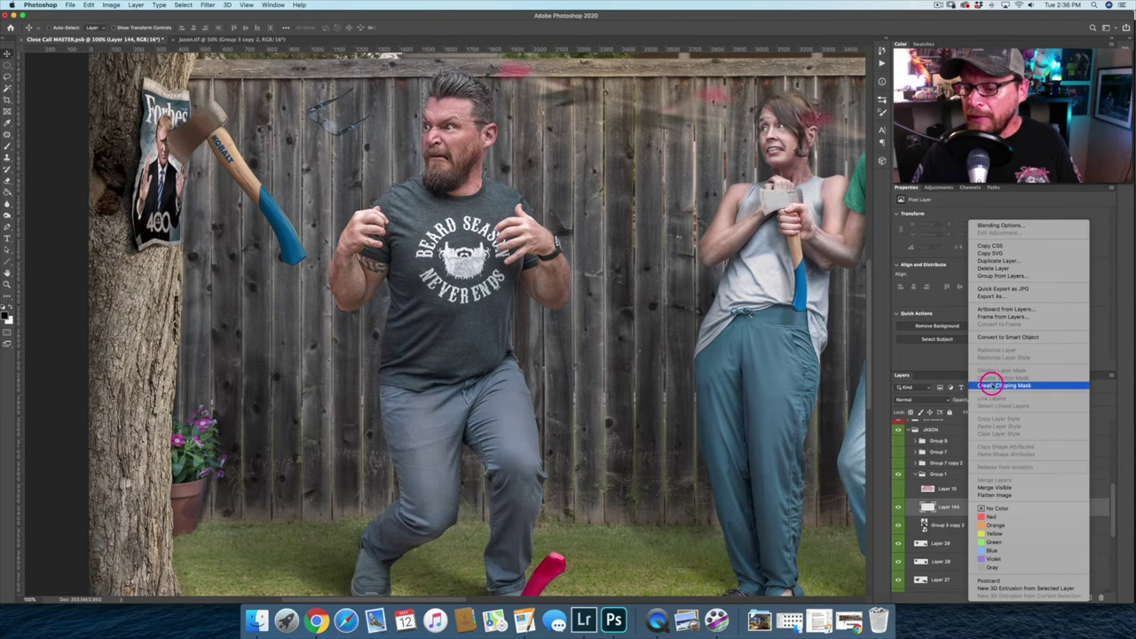
pyautogui.click(990, 384)
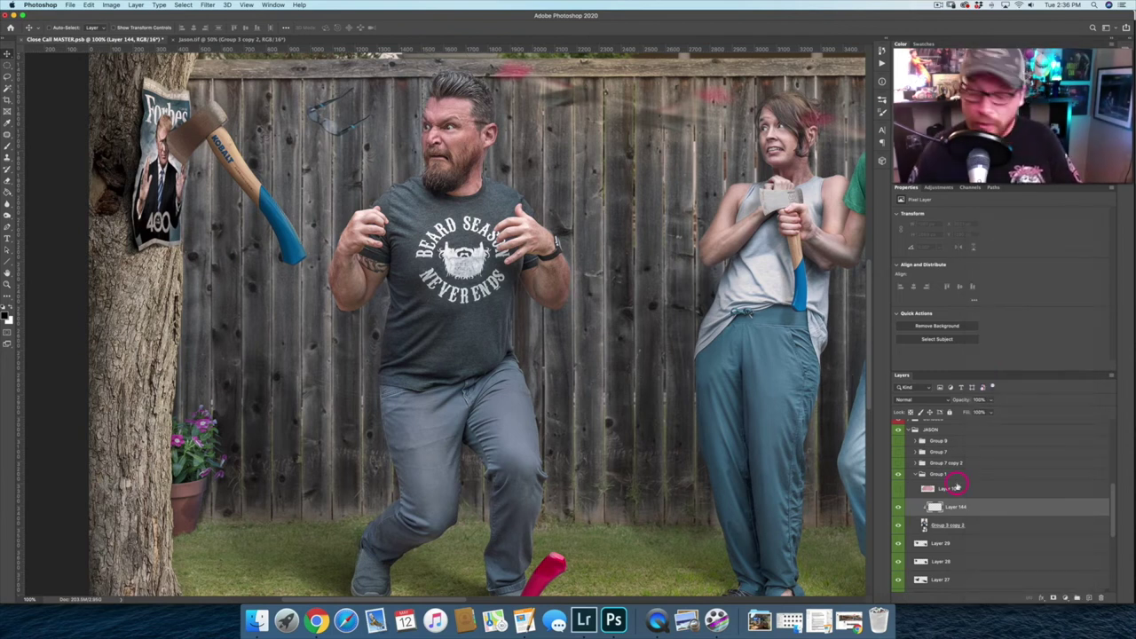
pyautogui.press('super+alt+g')
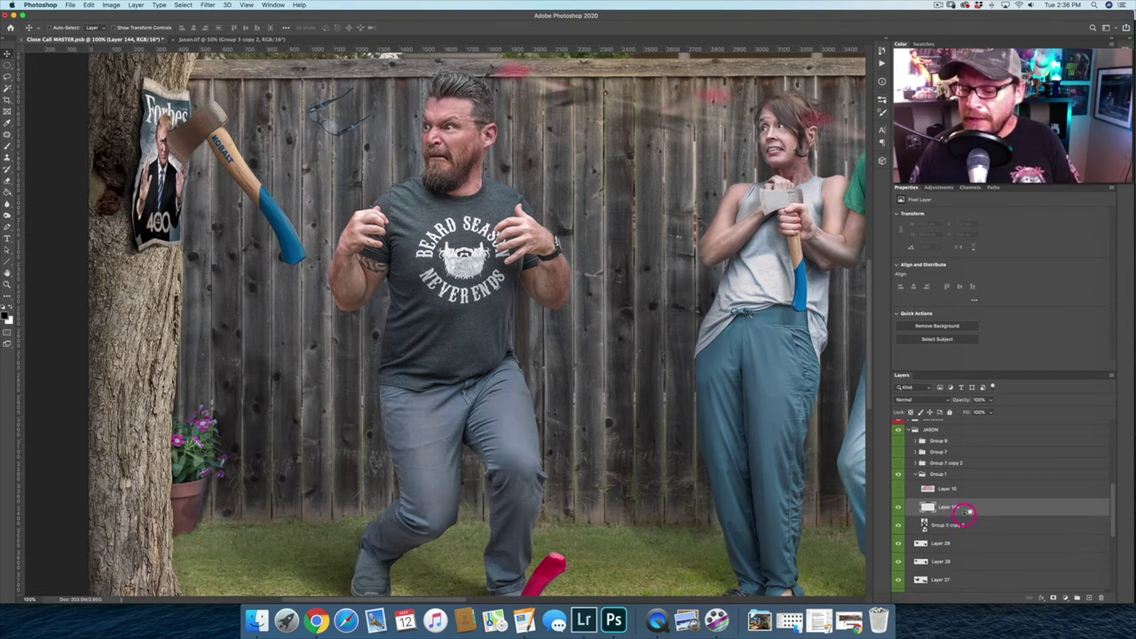
pyautogui.press('super+alt+g')
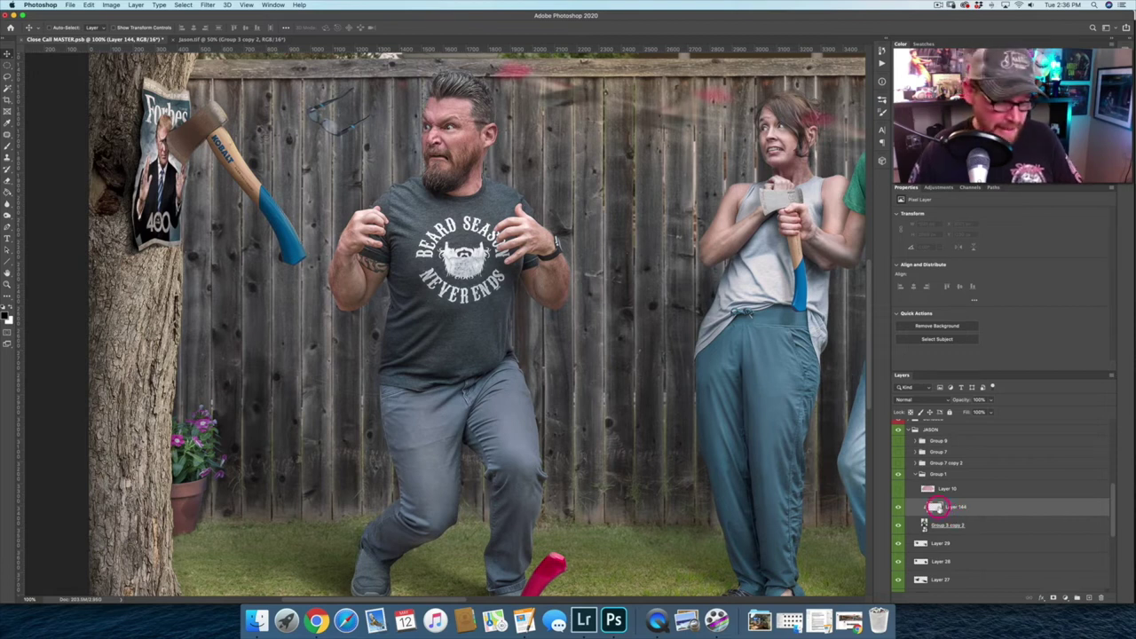
# Brush black at 100% opacity over the bearded man's upper body on the clipped layer and reduce the layer opacity to 20%.
pyautogui.press('b')
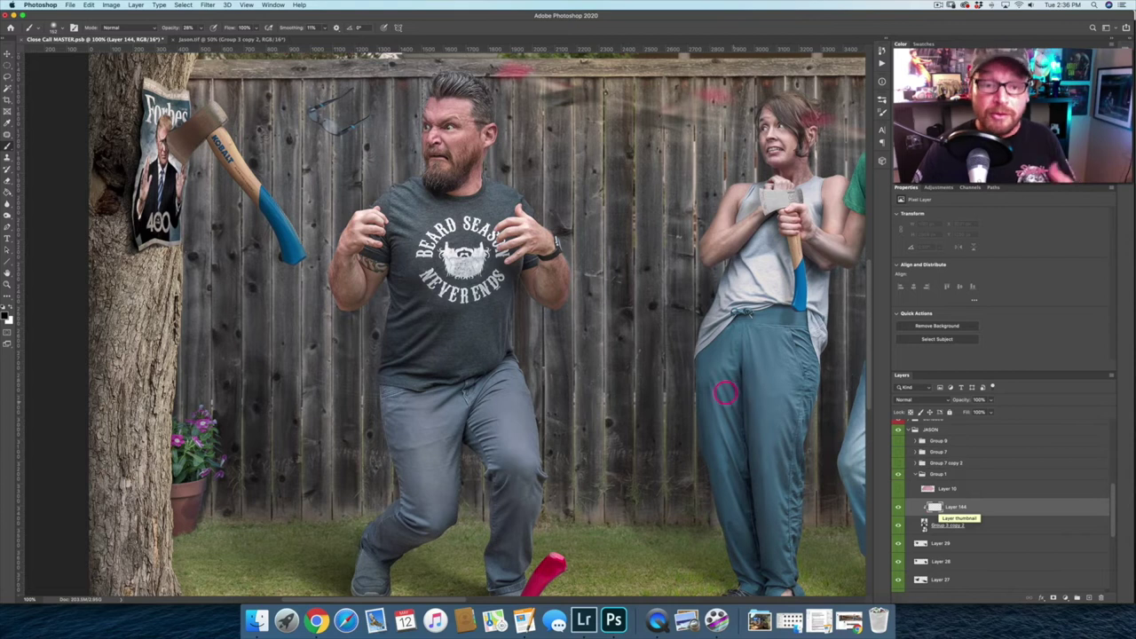
pyautogui.moveTo(451, 153)
pyautogui.mouseDown()
pyautogui.moveTo(448, 142)
pyautogui.moveTo(439, 160)
pyautogui.moveTo(451, 148)
pyautogui.mouseUp()
pyautogui.press('0')
pyautogui.moveTo(497, 115)
pyautogui.mouseDown()
pyautogui.moveTo(435, 142)
pyautogui.moveTo(526, 133)
pyautogui.moveTo(391, 190)
pyautogui.moveTo(533, 64)
pyautogui.moveTo(418, 79)
pyautogui.moveTo(405, 181)
pyautogui.moveTo(541, 190)
pyautogui.moveTo(594, 176)
pyautogui.moveTo(601, 199)
pyautogui.moveTo(533, 223)
pyautogui.moveTo(538, 241)
pyautogui.moveTo(573, 210)
pyautogui.moveTo(519, 284)
pyautogui.moveTo(546, 284)
pyautogui.moveTo(541, 301)
pyautogui.moveTo(579, 284)
pyautogui.moveTo(480, 199)
pyautogui.moveTo(394, 166)
pyautogui.moveTo(515, 216)
pyautogui.moveTo(448, 342)
pyautogui.moveTo(474, 323)
pyautogui.mouseUp()
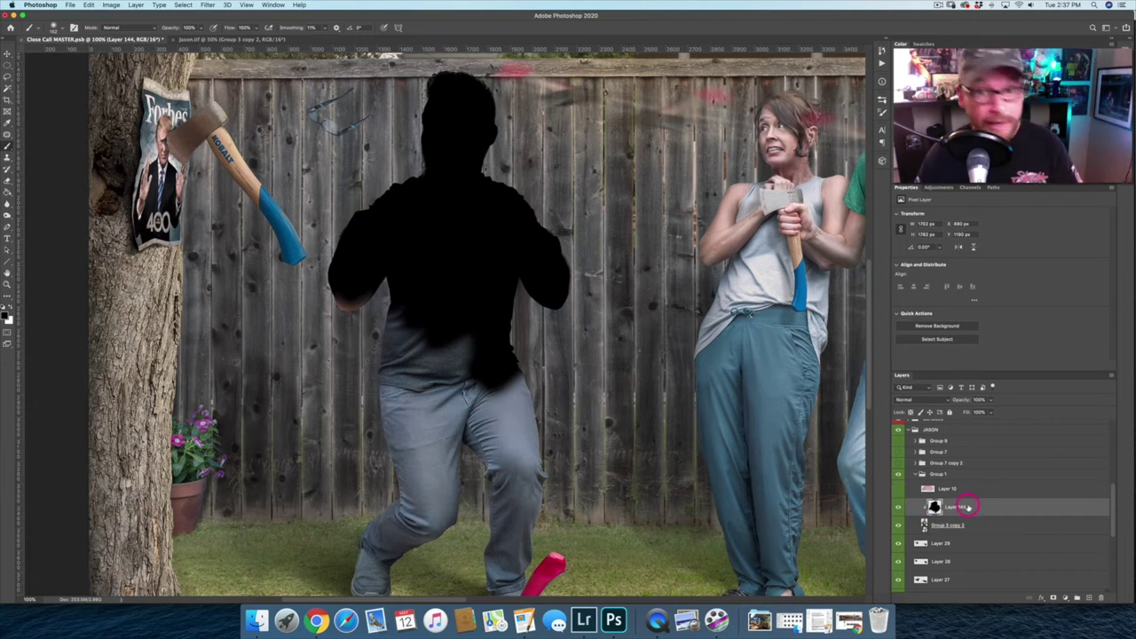
pyautogui.click(990, 402)
pyautogui.moveTo(966, 411); pyautogui.dragTo(954, 414)
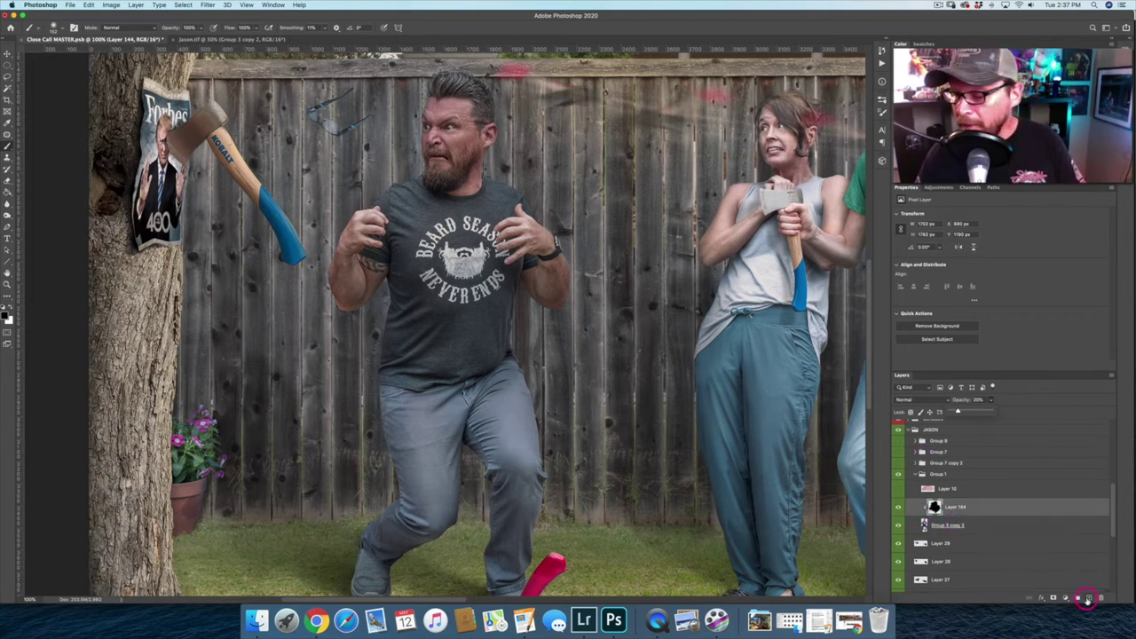
# Replace the black-painted layer with a new empty layer clipped to Group 3 copy 2.
pyautogui.click(1089, 598)
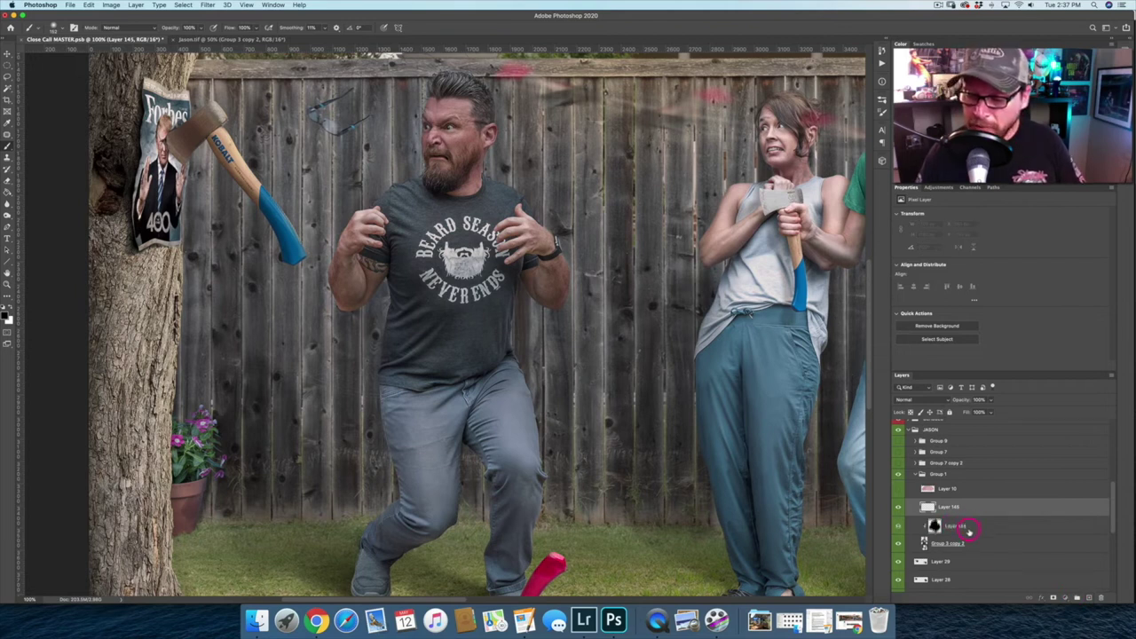
pyautogui.click(965, 525)
pyautogui.press('BackSpace')
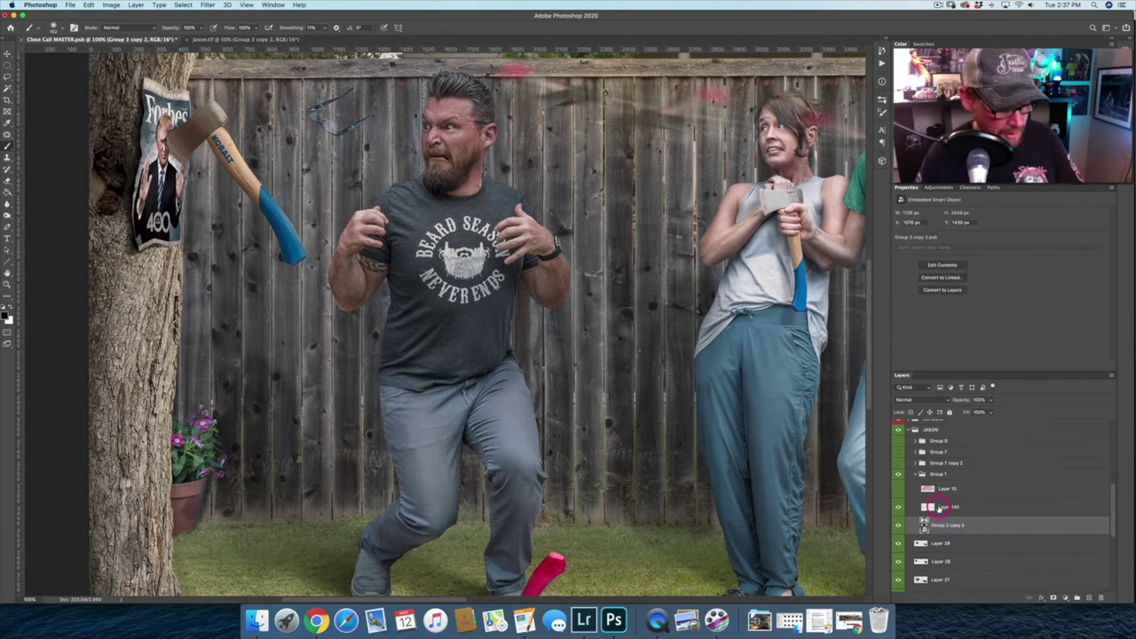
pyautogui.keyDown('alt'); pyautogui.click(943, 516); pyautogui.keyUp('alt')
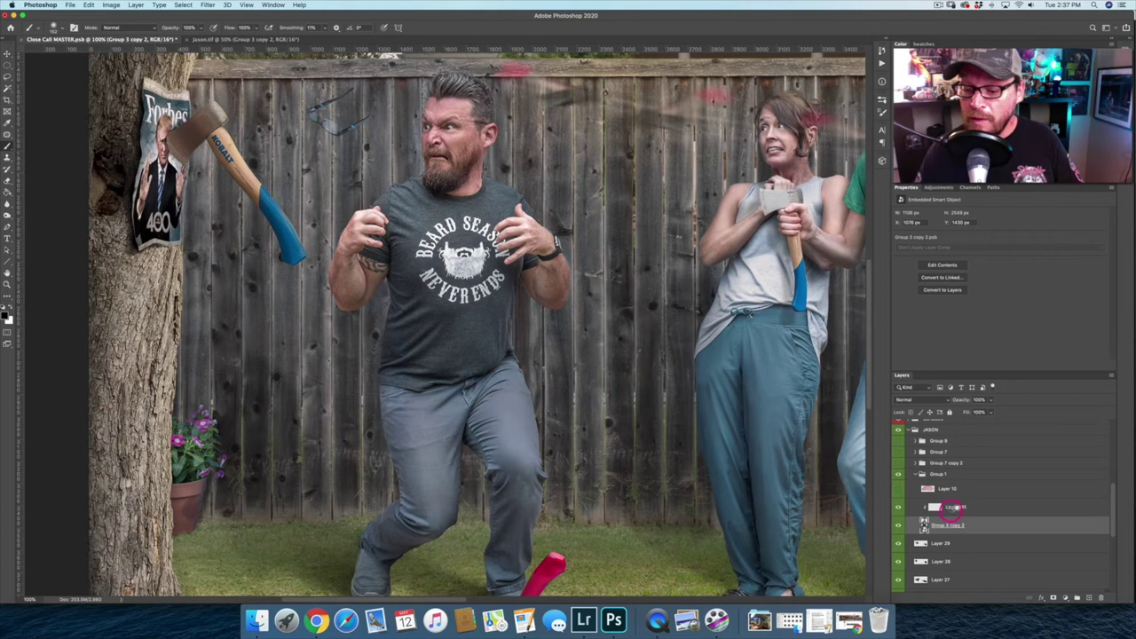
pyautogui.click(948, 510)
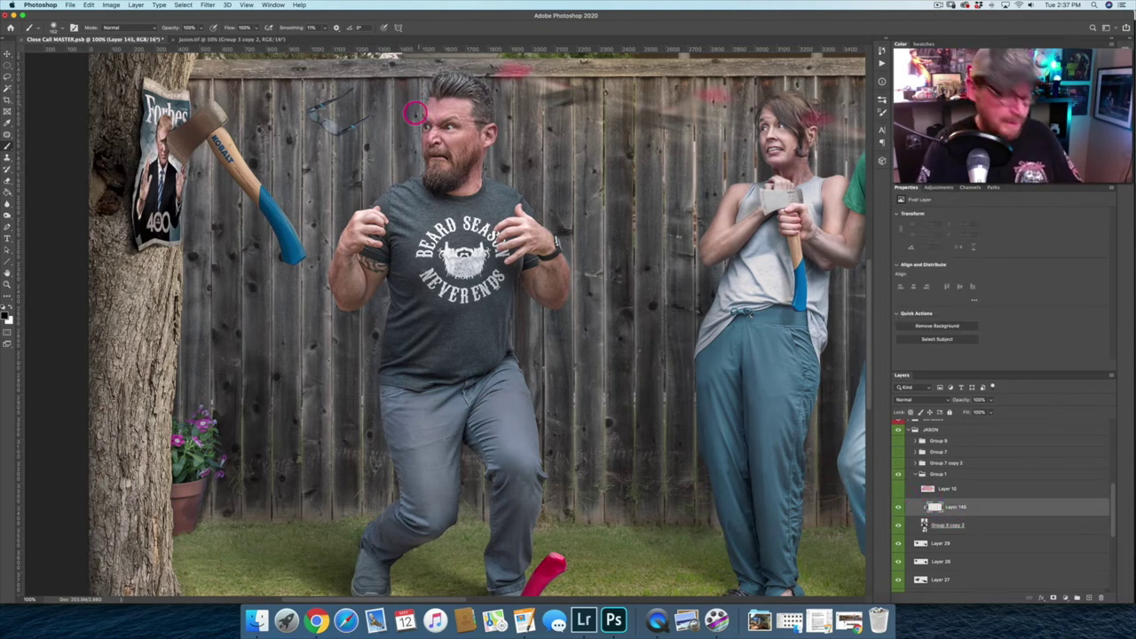
# Brush solid black along the tree-facing side of the bearded man, from his hair down to his foot, on the clipped layer.
pyautogui.moveTo(407, 116); pyautogui.dragTo(417, 91)
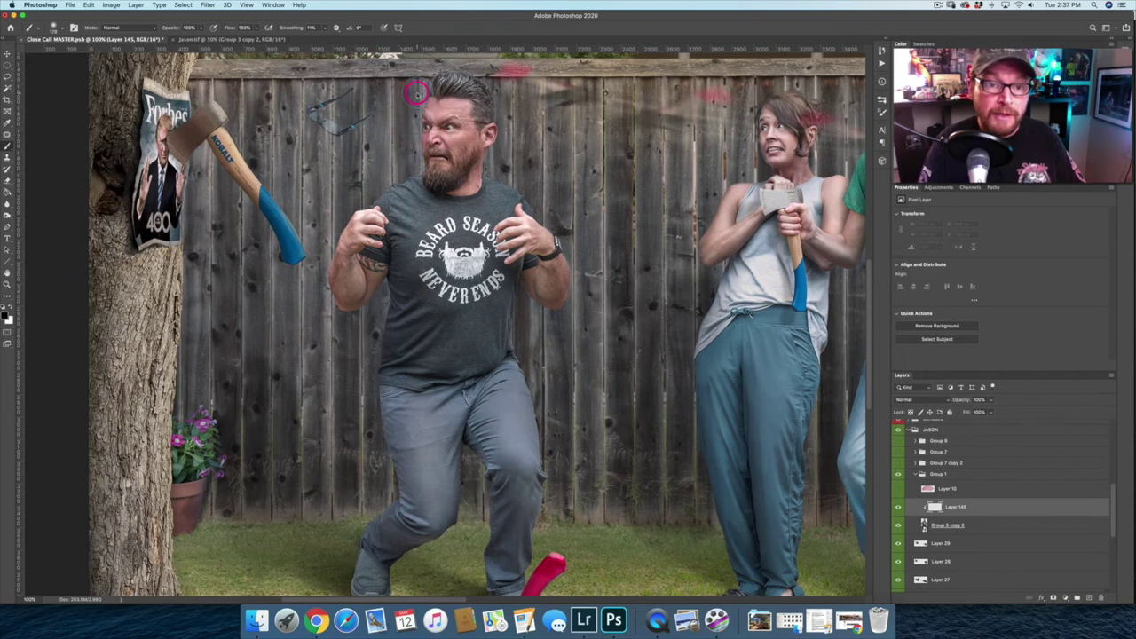
pyautogui.press('v')
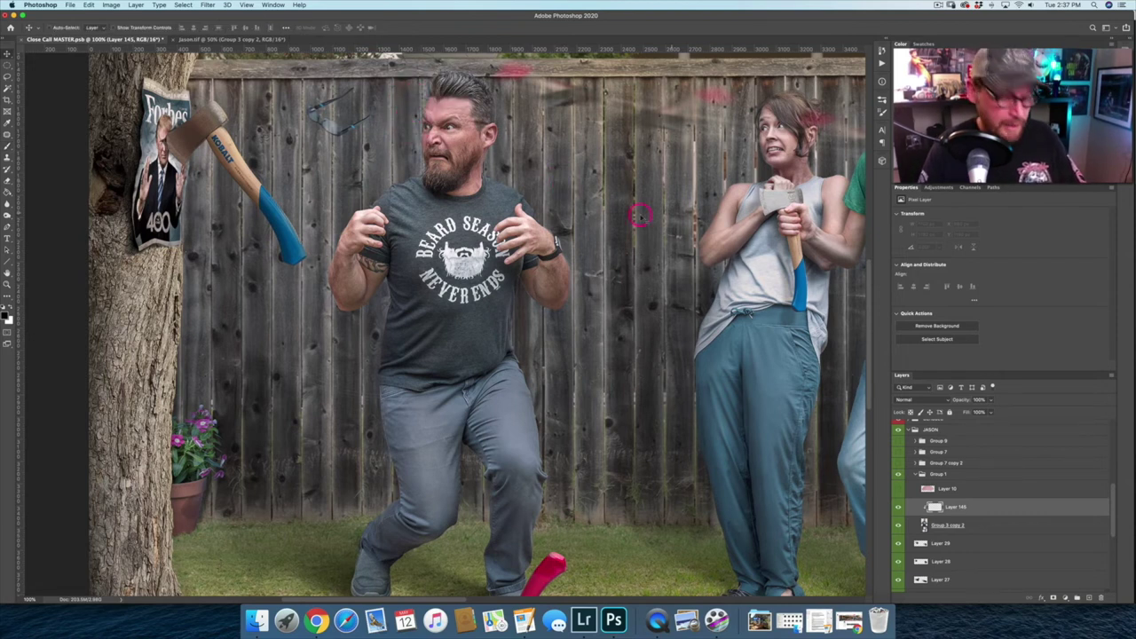
pyautogui.press('b')
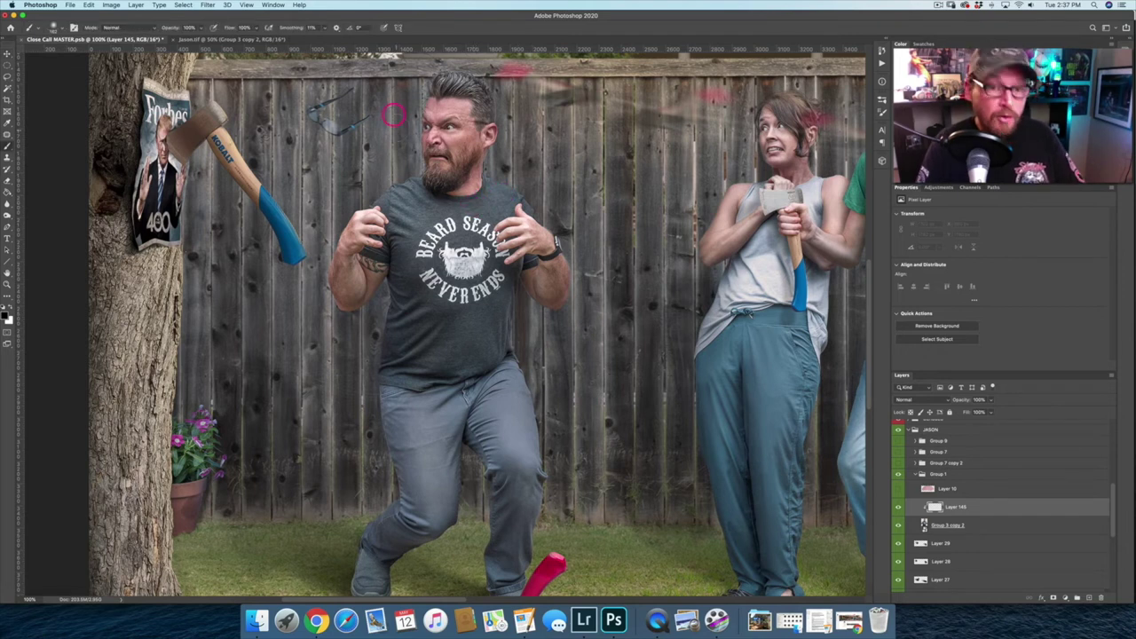
pyautogui.moveTo(421, 80)
pyautogui.mouseDown()
pyautogui.moveTo(423, 142)
pyautogui.moveTo(410, 130)
pyautogui.moveTo(425, 173)
pyautogui.moveTo(390, 196)
pyautogui.moveTo(426, 194)
pyautogui.moveTo(436, 174)
pyautogui.moveTo(401, 181)
pyautogui.moveTo(419, 165)
pyautogui.moveTo(406, 183)
pyautogui.mouseUp()
pyautogui.moveTo(389, 261)
pyautogui.mouseDown()
pyautogui.moveTo(410, 293)
pyautogui.moveTo(400, 289)
pyautogui.moveTo(430, 291)
pyautogui.moveTo(396, 288)
pyautogui.moveTo(413, 302)
pyautogui.moveTo(406, 355)
pyautogui.moveTo(416, 308)
pyautogui.moveTo(407, 322)
pyautogui.moveTo(424, 319)
pyautogui.moveTo(425, 336)
pyautogui.moveTo(413, 323)
pyautogui.moveTo(420, 370)
pyautogui.moveTo(468, 390)
pyautogui.moveTo(446, 389)
pyautogui.moveTo(456, 392)
pyautogui.moveTo(397, 423)
pyautogui.moveTo(393, 455)
pyautogui.moveTo(382, 347)
pyautogui.moveTo(381, 408)
pyautogui.moveTo(386, 322)
pyautogui.moveTo(420, 390)
pyautogui.moveTo(404, 389)
pyautogui.moveTo(403, 441)
pyautogui.moveTo(419, 497)
pyautogui.moveTo(412, 418)
pyautogui.moveTo(414, 493)
pyautogui.moveTo(380, 512)
pyautogui.moveTo(407, 516)
pyautogui.moveTo(417, 539)
pyautogui.moveTo(410, 527)
pyautogui.moveTo(387, 553)
pyautogui.moveTo(349, 582)
pyautogui.mouseUp()
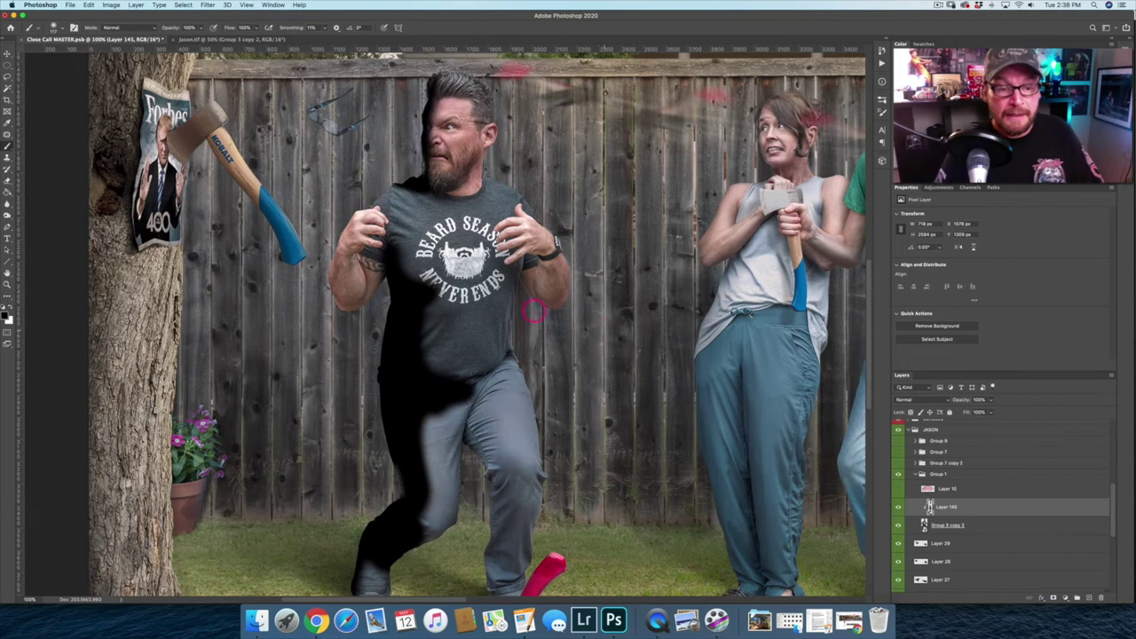
# Soften the black shading on the clipped layer with a Gaussian Blur of 13.4 pixels radius.
pyautogui.click(207, 5)
pyautogui.moveTo(242, 110)
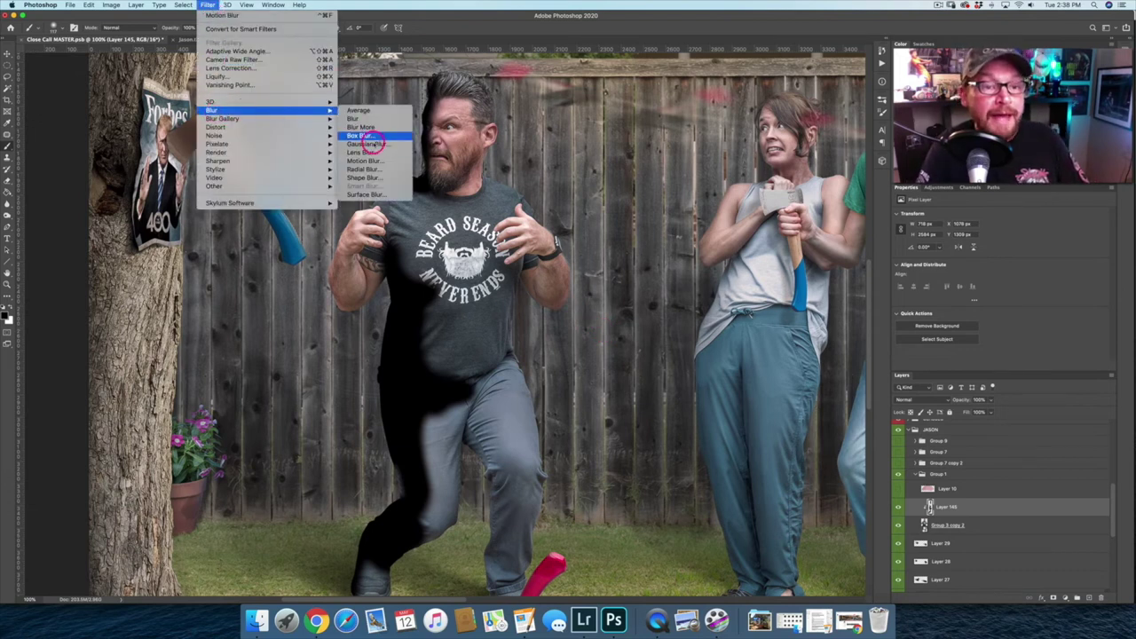
pyautogui.click(368, 144)
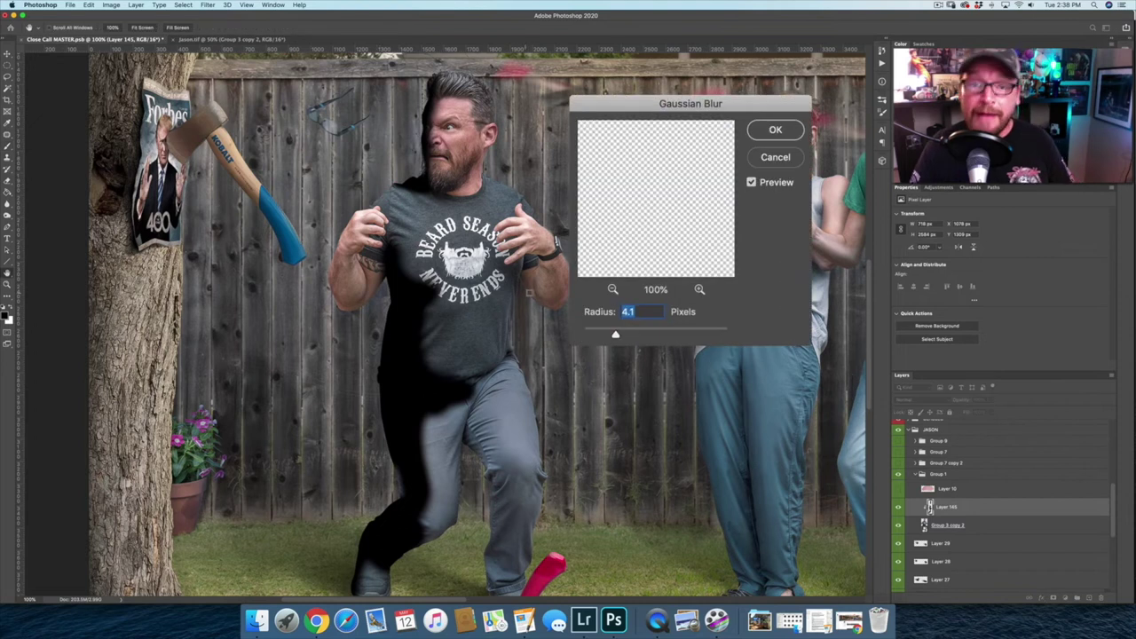
pyautogui.moveTo(616, 338); pyautogui.dragTo(638, 335)
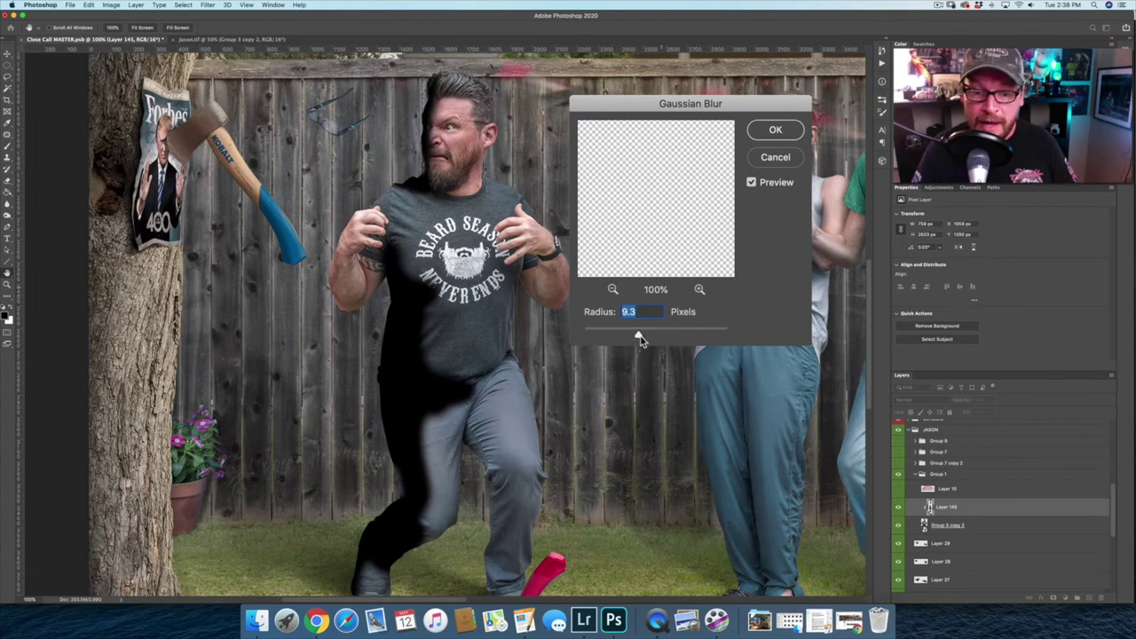
pyautogui.moveTo(641, 333); pyautogui.dragTo(642, 333)
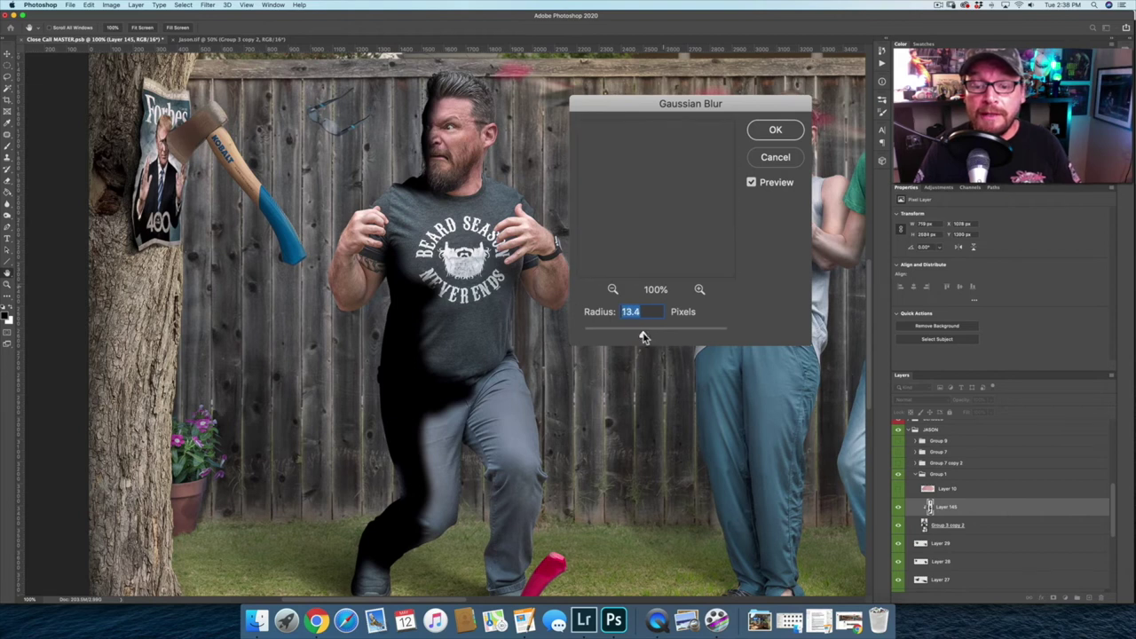
pyautogui.click(776, 129)
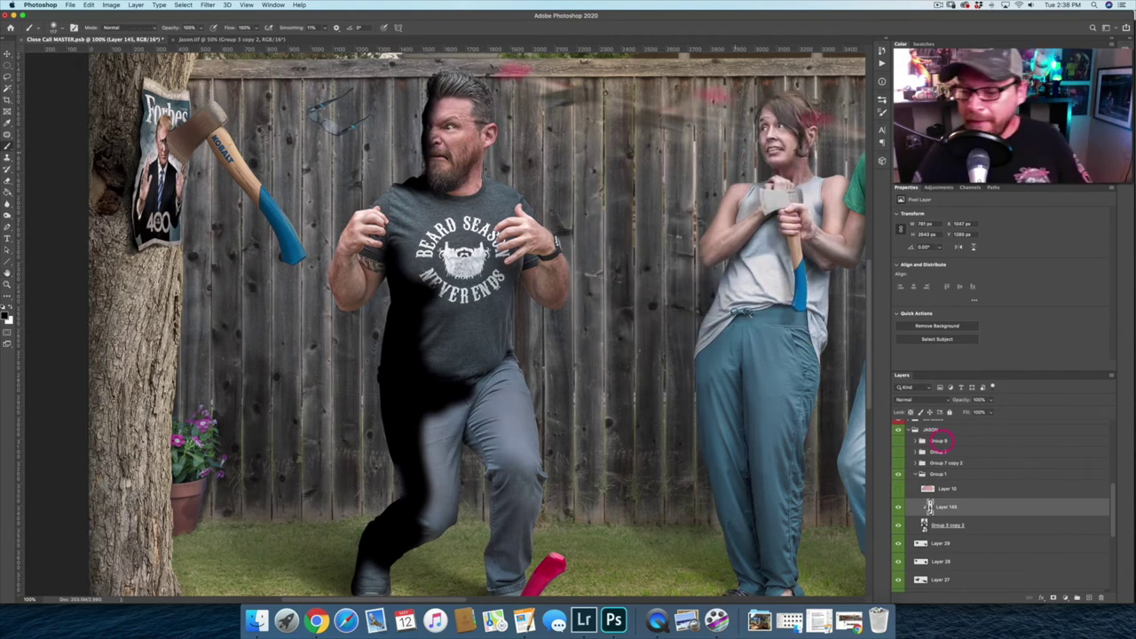
# Lower the blurred shading layer's opacity to 27%.
pyautogui.click(991, 400)
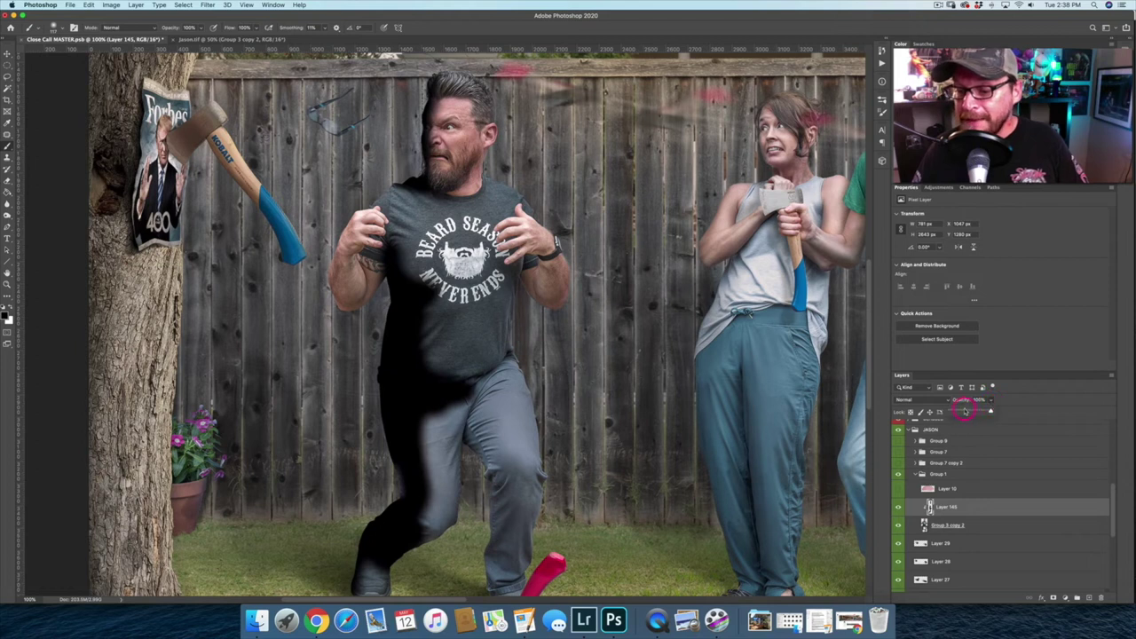
pyautogui.moveTo(961, 412); pyautogui.dragTo(959, 413)
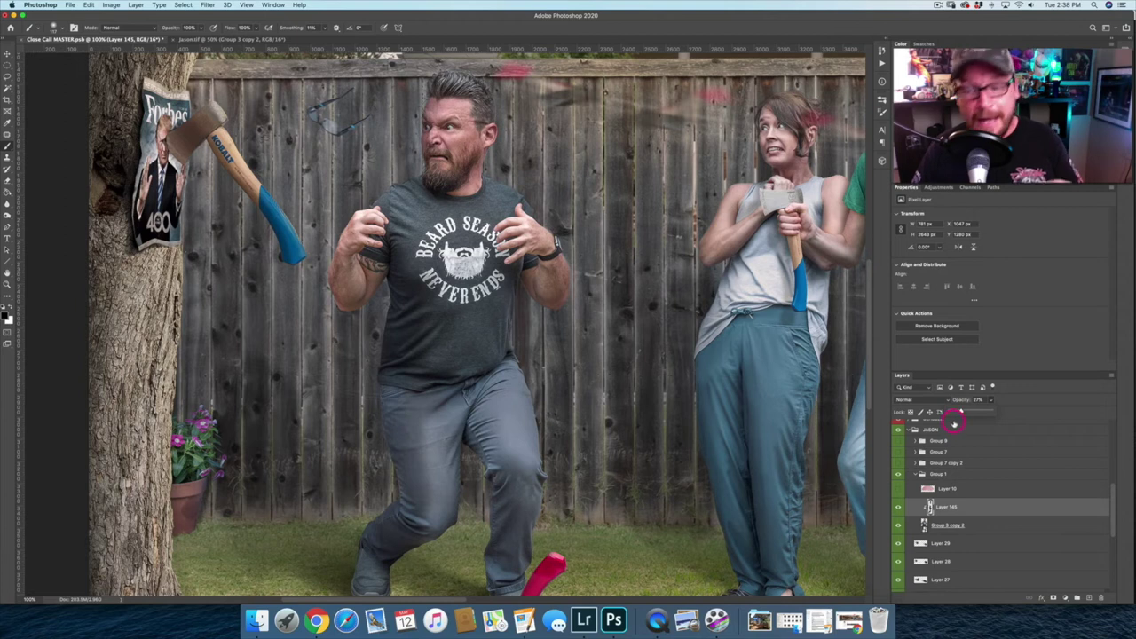
pyautogui.click(976, 507)
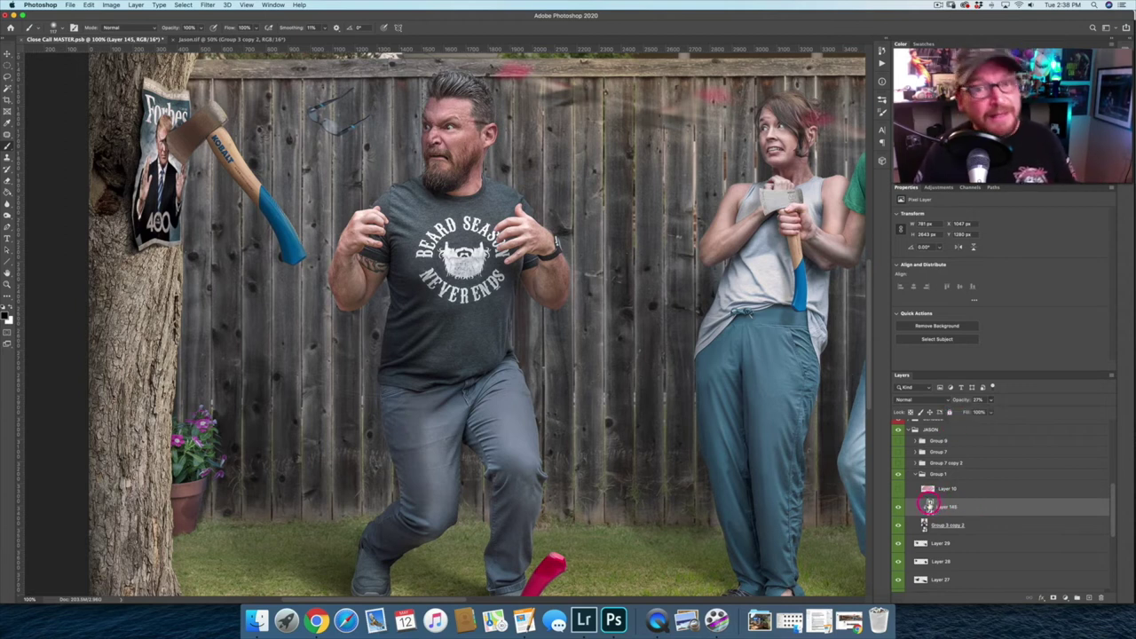
# Compare the man with the shading layer hidden and shown, and delete that shading layer.
pyautogui.click(897, 508)
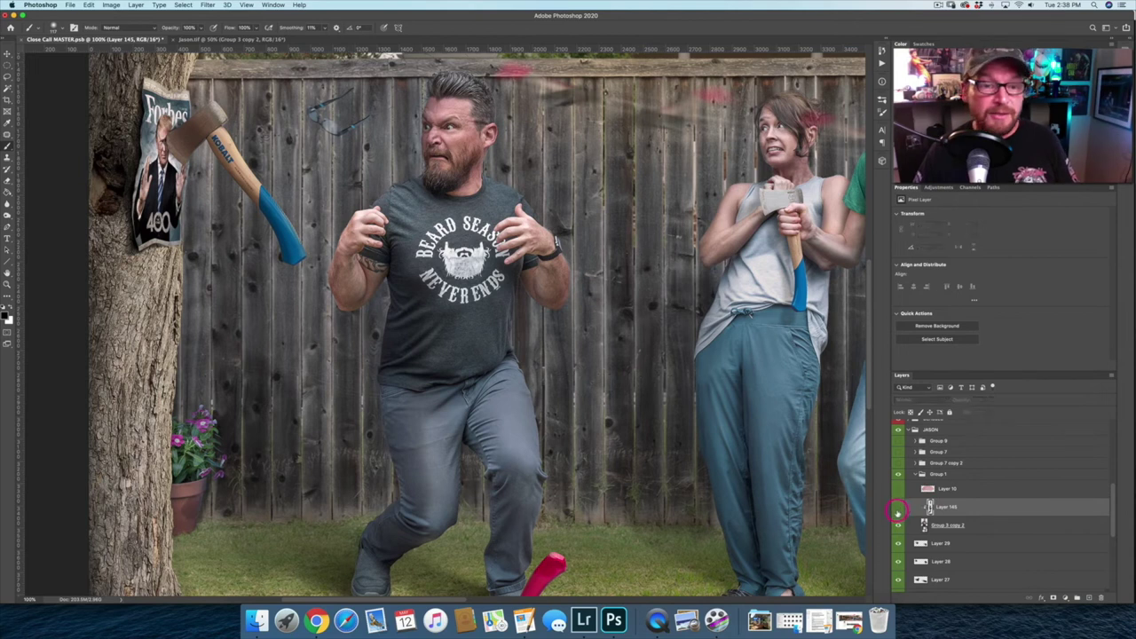
pyautogui.moveTo(899, 515); pyautogui.dragTo(947, 505)
pyautogui.press('BackSpace')
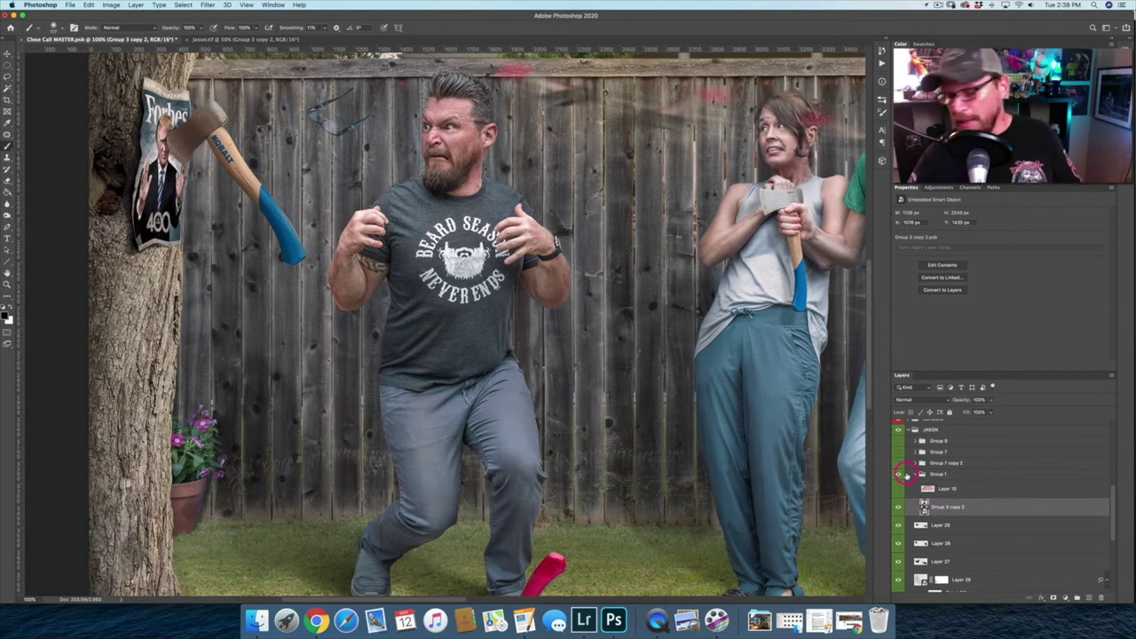
# In the bearded man's separate TIFF document, duplicate the masked Group 3 copy layer.
pyautogui.click(233, 41)
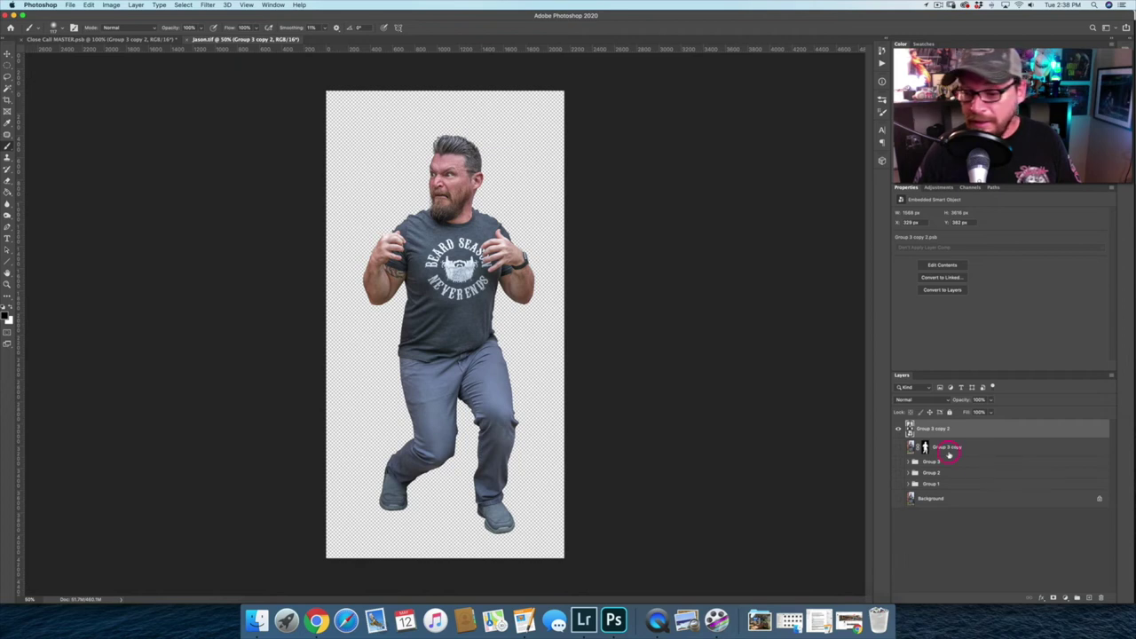
pyautogui.click(963, 449)
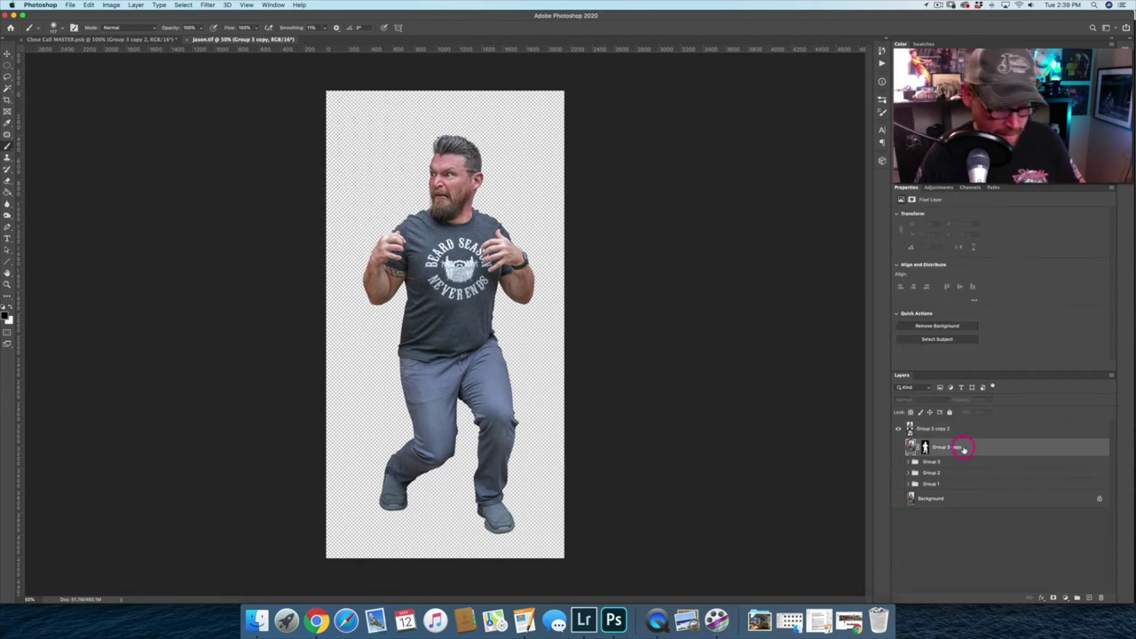
pyautogui.moveTo(963, 449); pyautogui.dragTo(965, 459)
# Delete the layer mask from Group 3 copy without applying it, and make only that layer visible.
pyautogui.click(527, 261)
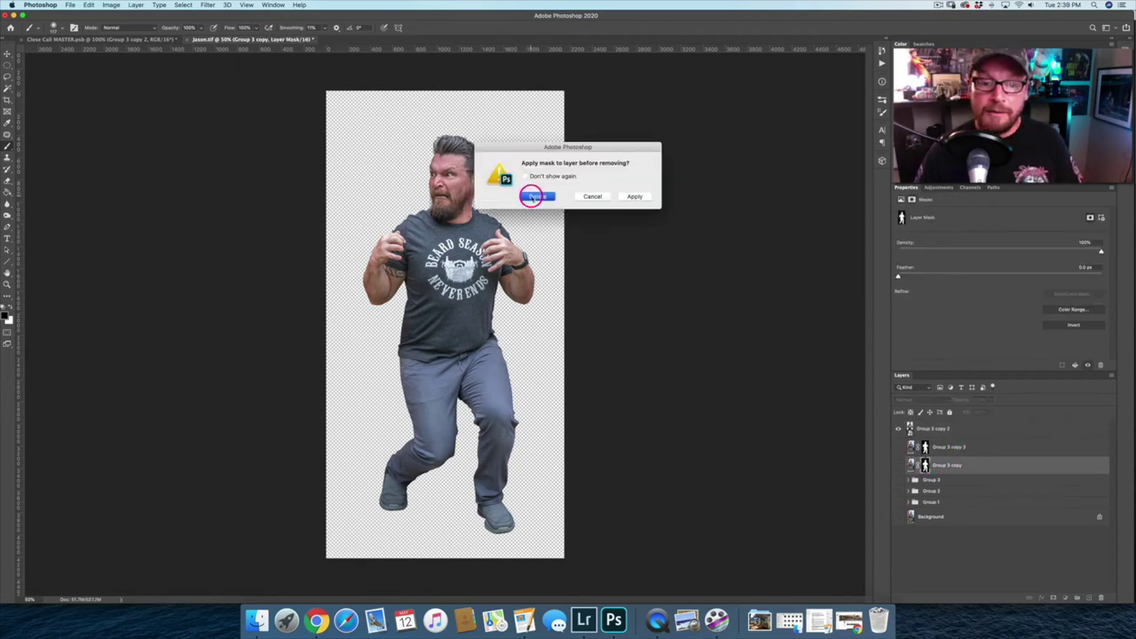
pyautogui.click(948, 464)
pyautogui.click(895, 454)
pyautogui.click(897, 430)
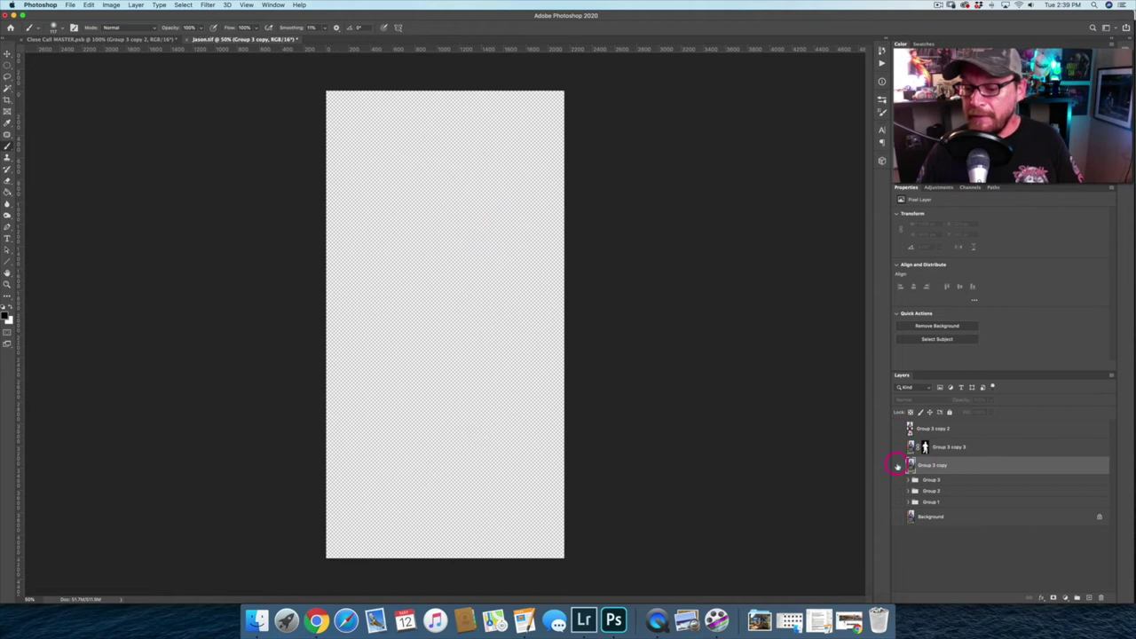
pyautogui.click(897, 464)
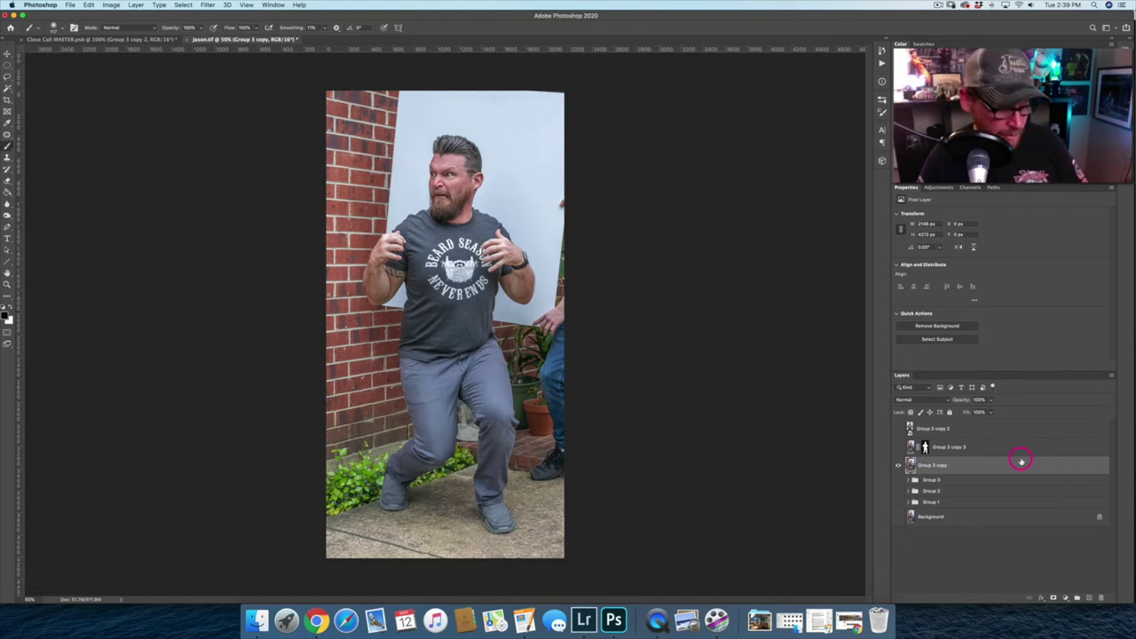
# Erase a patch of the white backdrop beside the man's head with the Eraser, and undo the erasing.
pyautogui.press('e')
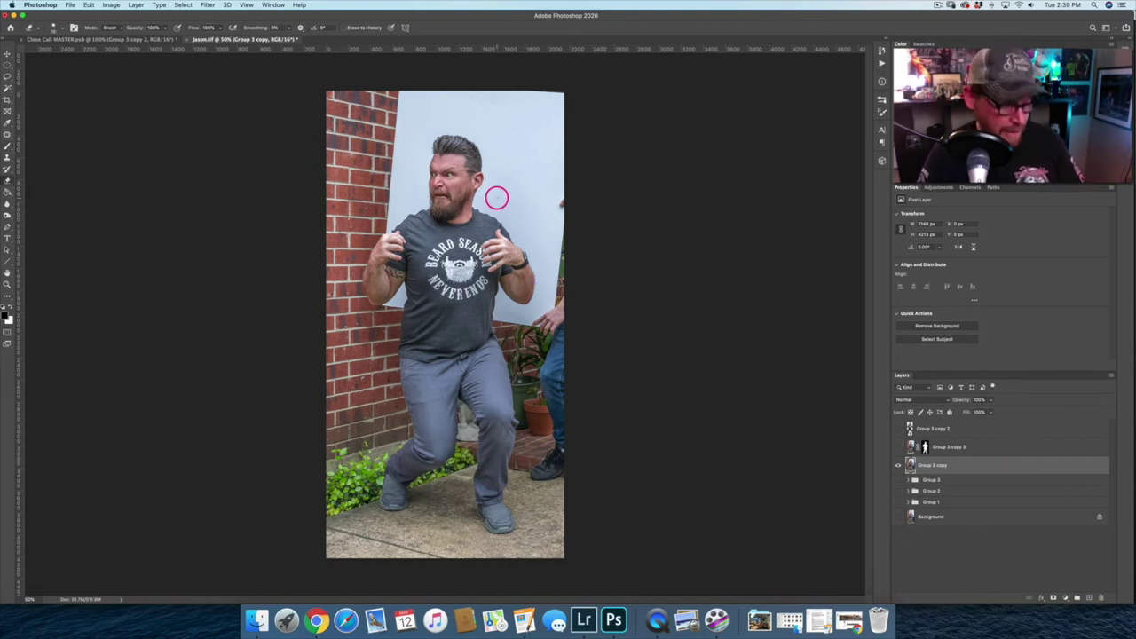
pyautogui.moveTo(496, 197)
pyautogui.mouseDown()
pyautogui.moveTo(539, 137)
pyautogui.moveTo(545, 177)
pyautogui.moveTo(544, 160)
pyautogui.moveTo(517, 153)
pyautogui.moveTo(513, 177)
pyautogui.moveTo(541, 175)
pyautogui.moveTo(543, 195)
pyautogui.moveTo(557, 143)
pyautogui.moveTo(545, 182)
pyautogui.mouseUp()
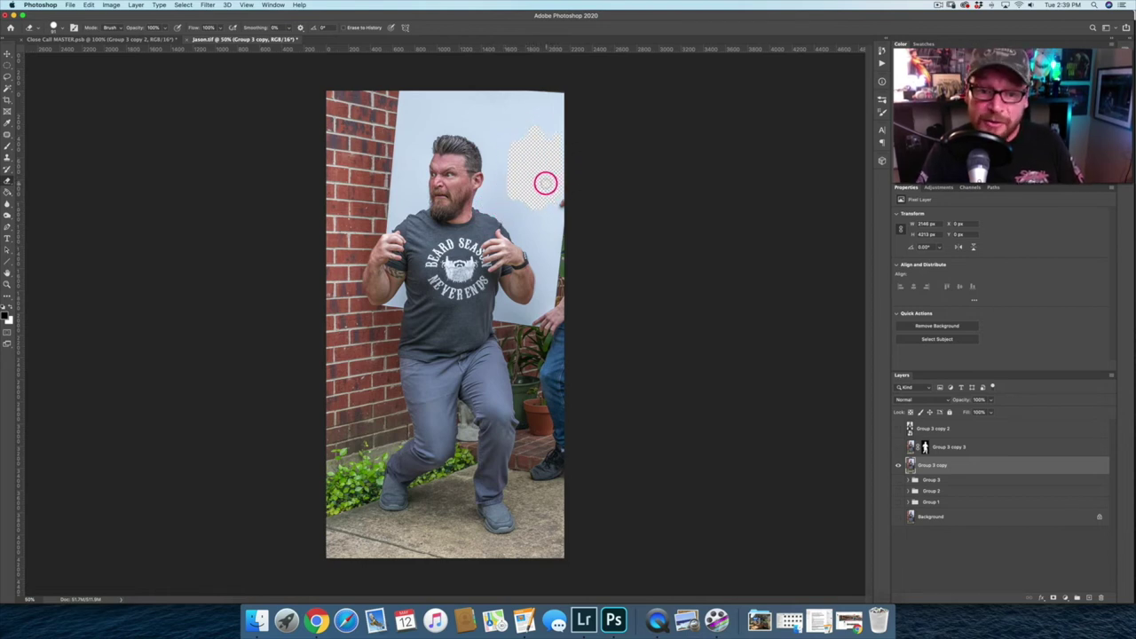
pyautogui.click(899, 464)
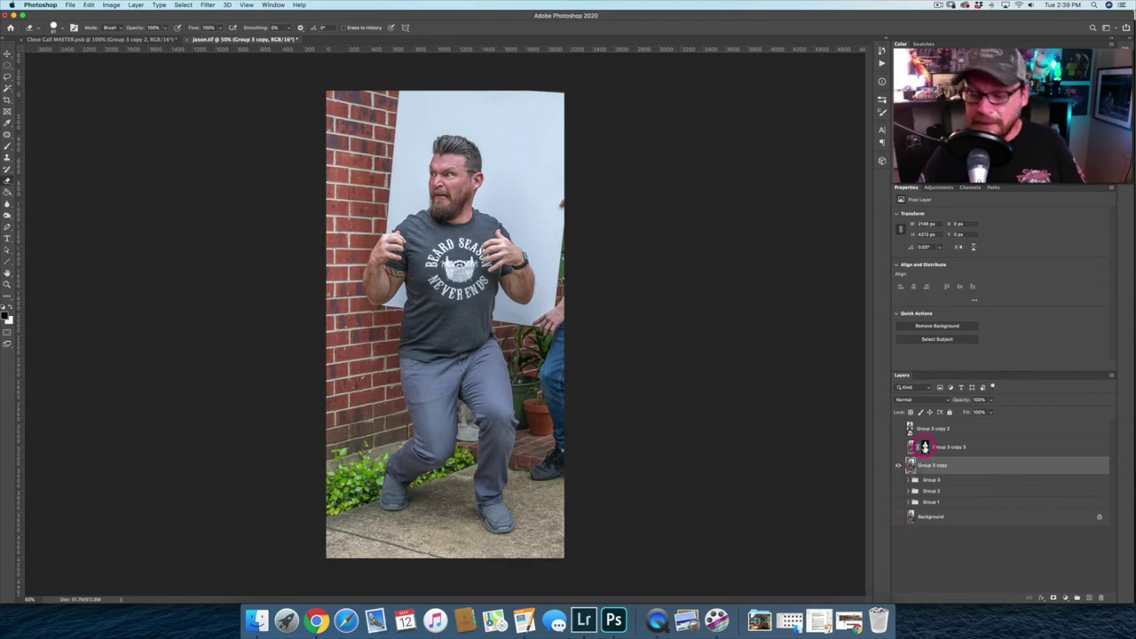
# Load the mask of Group 3 copy 3 as a selection and use it as a layer mask on Group 3 copy.
pyautogui.keyDown('super'); pyautogui.click(924, 446); pyautogui.keyUp('super')
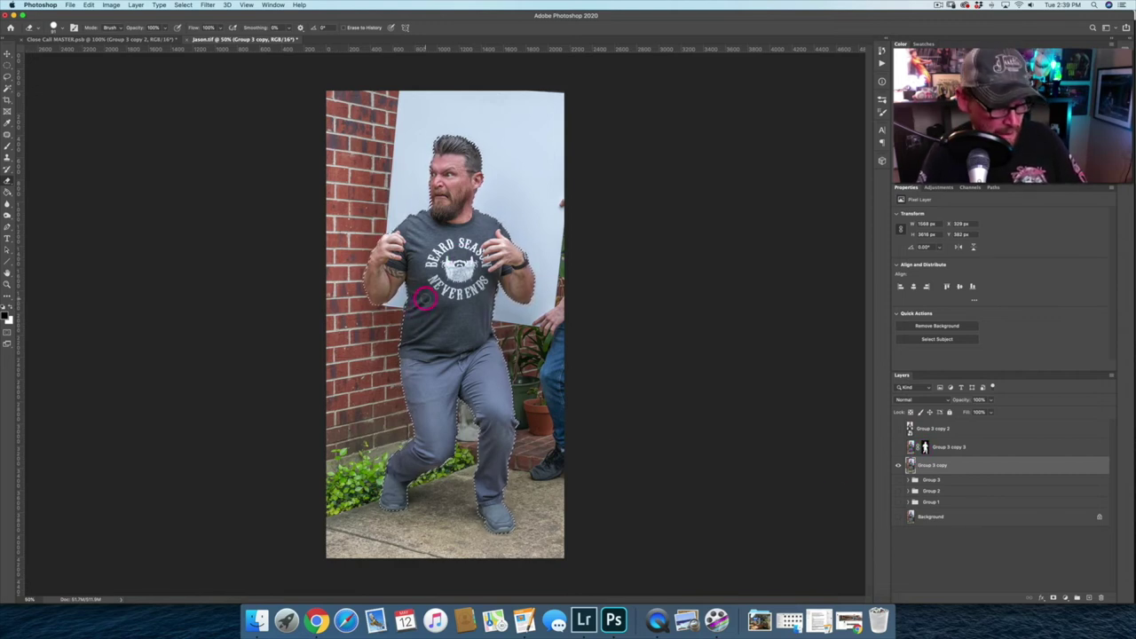
pyautogui.press('v')
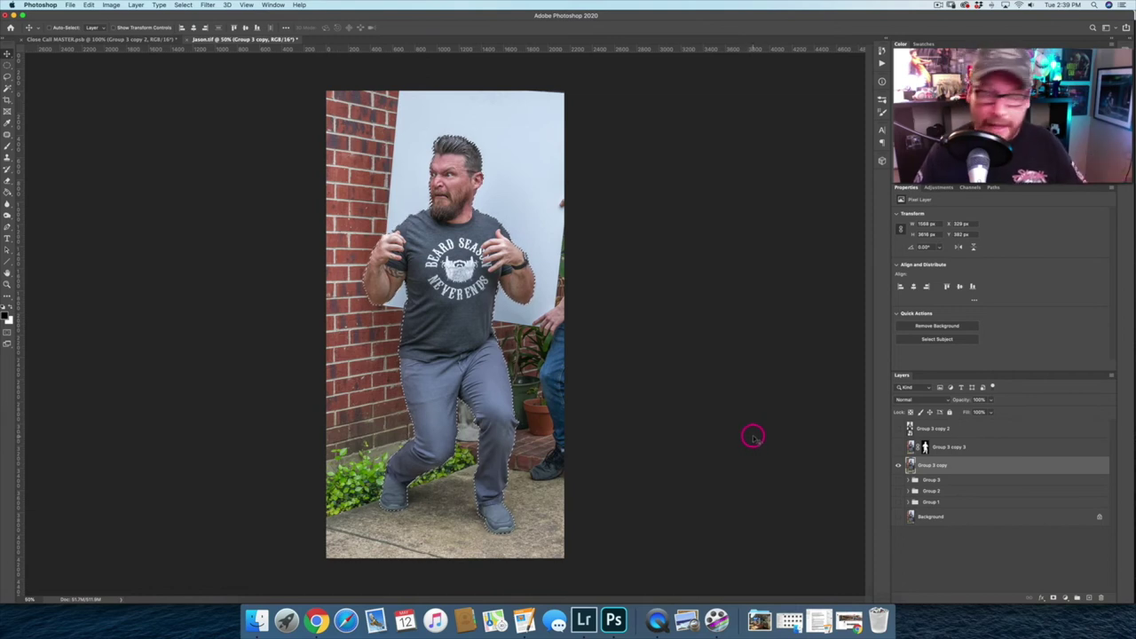
pyautogui.moveTo(925, 478); pyautogui.dragTo(952, 464)
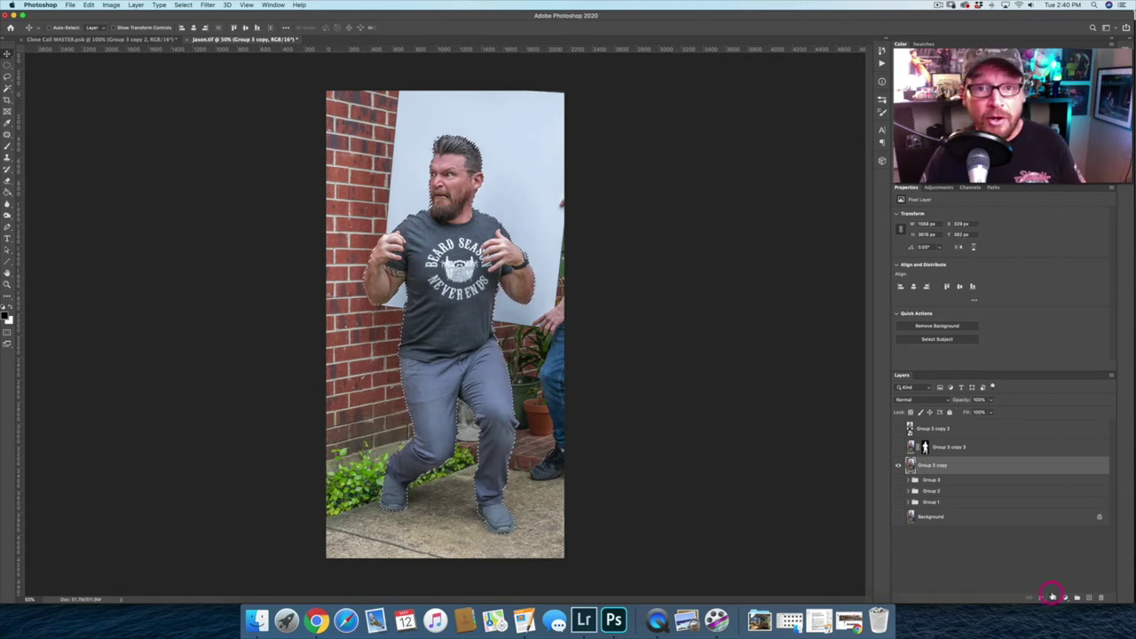
pyautogui.click(1054, 598)
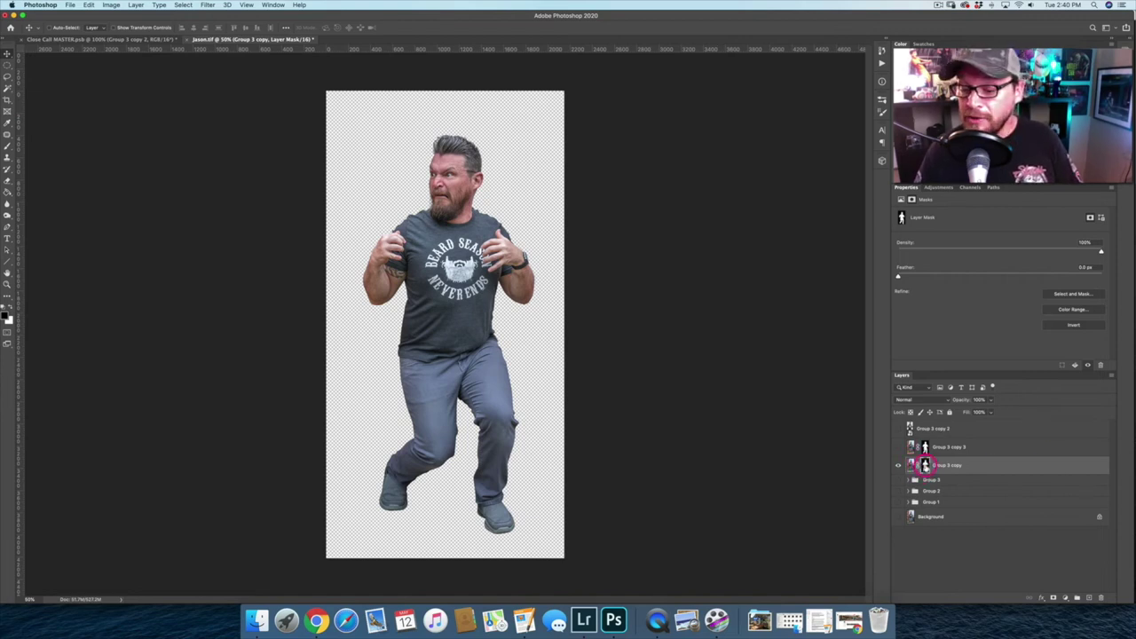
# Inspect Group 3 copy's mask by disabling and re-enabling it, viewing it alone, and inverting it and back.
pyautogui.keyDown('shift'); pyautogui.click(925, 464); pyautogui.keyUp('shift')
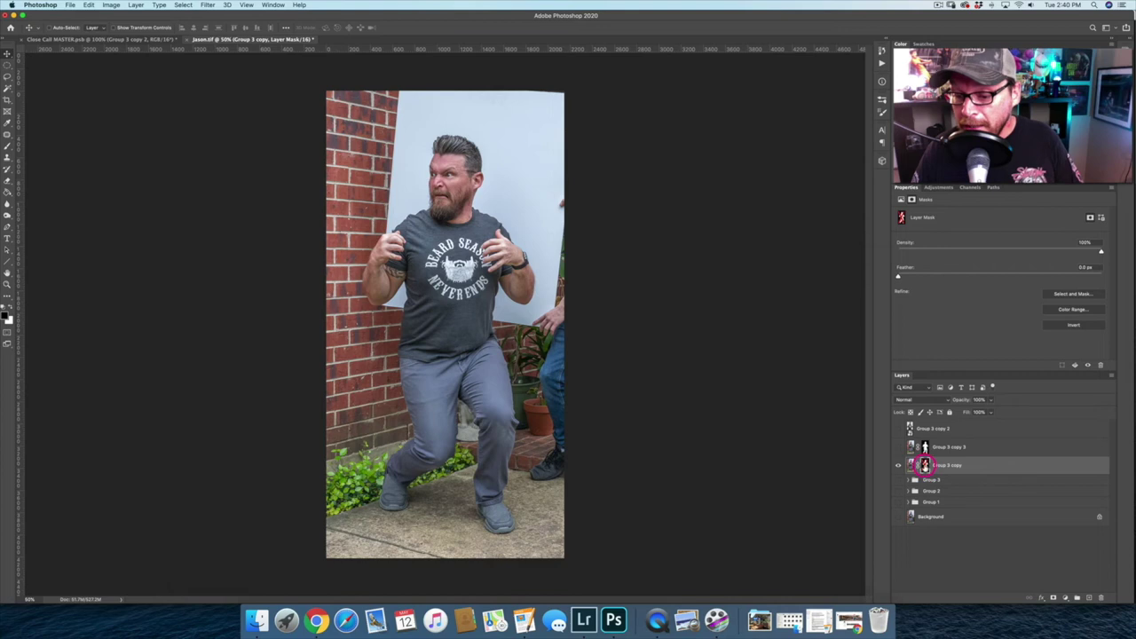
pyautogui.keyDown('shift'); pyautogui.click(924, 464); pyautogui.keyUp('shift')
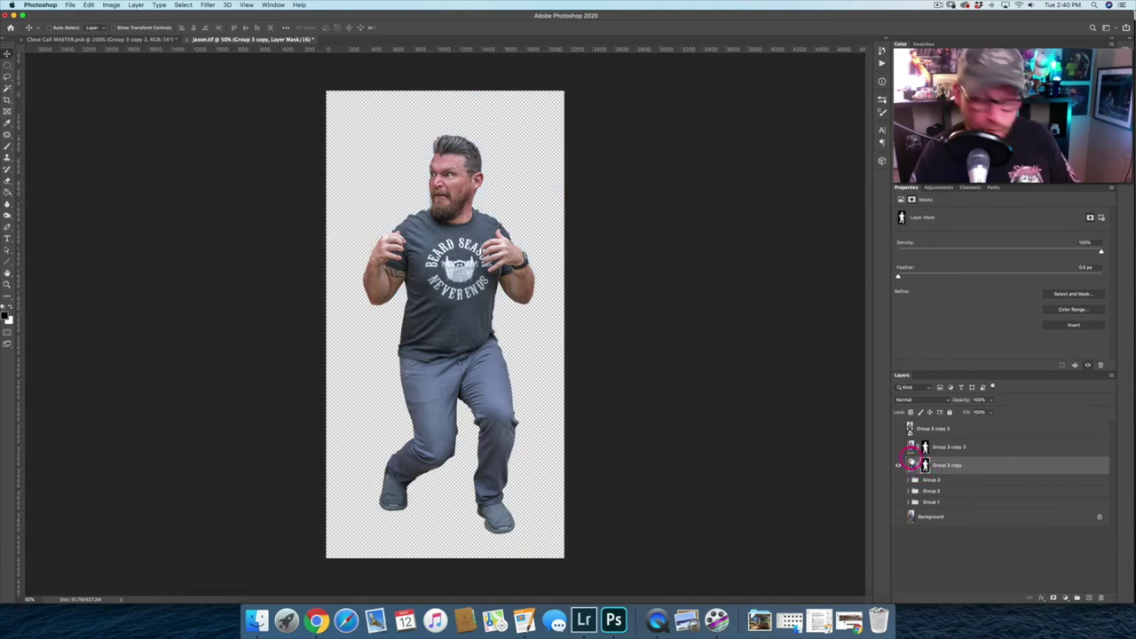
pyautogui.keyDown('alt'); pyautogui.click(925, 464); pyautogui.keyUp('alt')
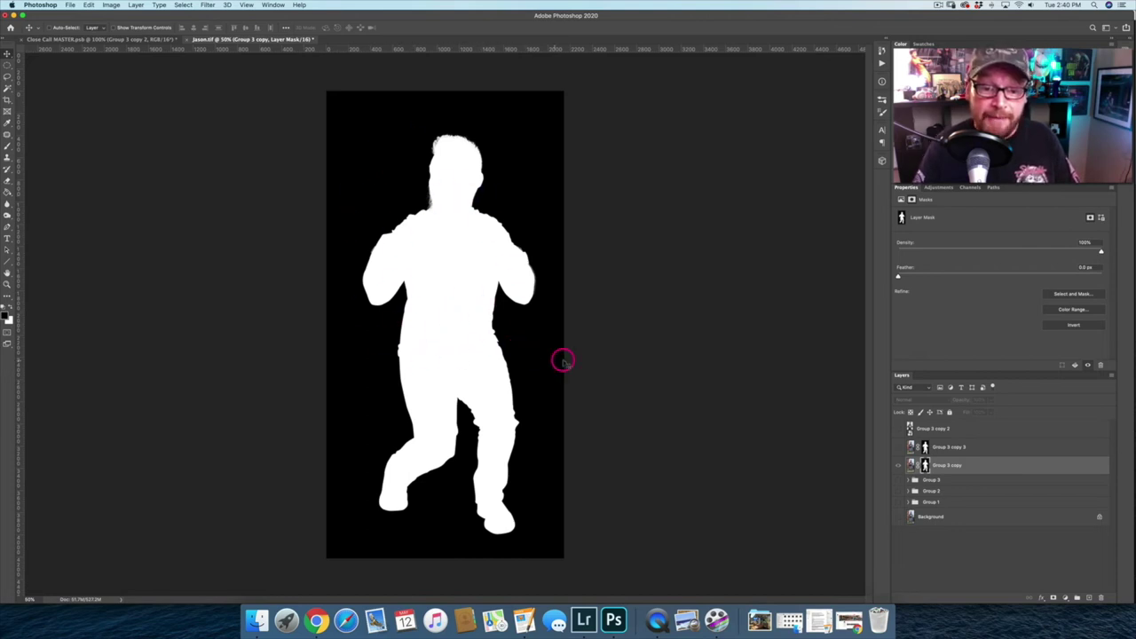
pyautogui.press('super+i')
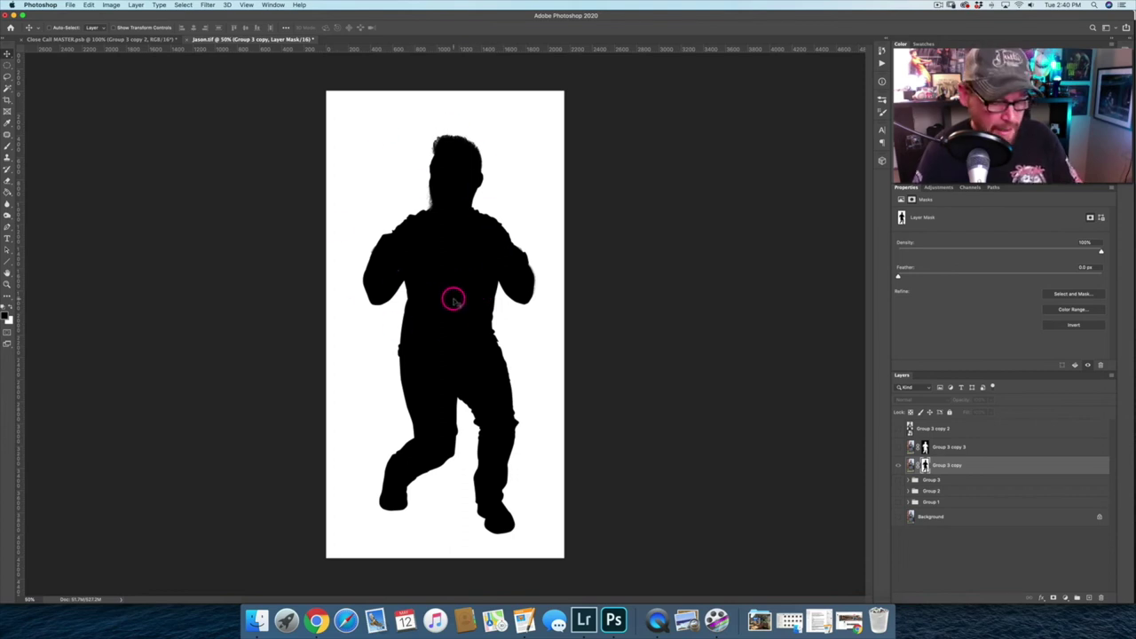
pyautogui.press('super+i')
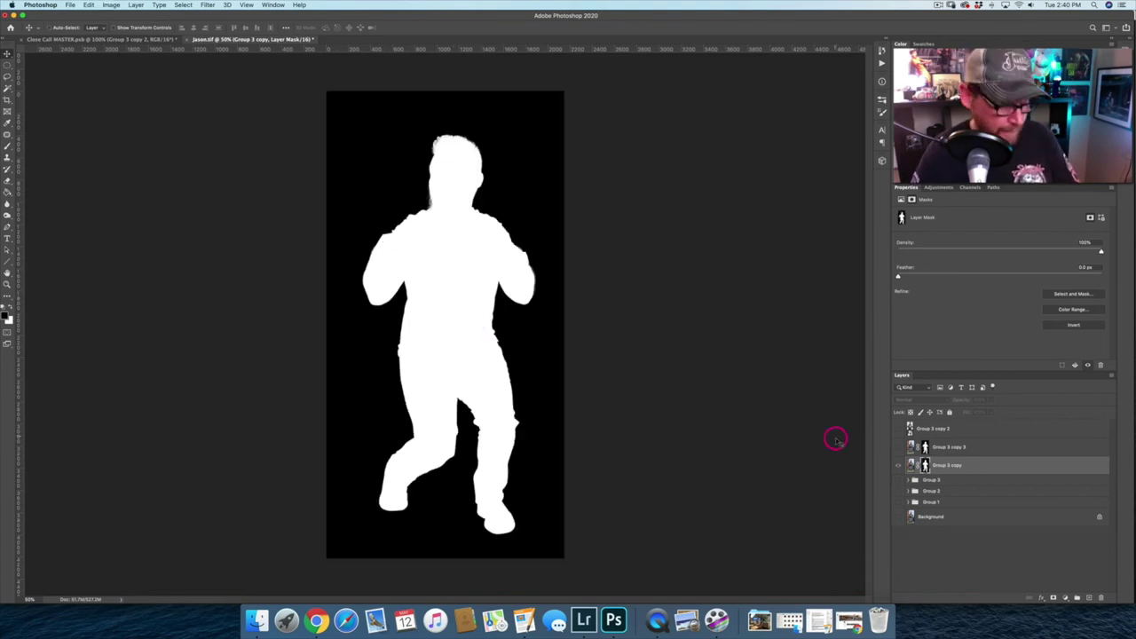
pyautogui.keyDown('alt'); pyautogui.click(925, 465); pyautogui.keyUp('alt')
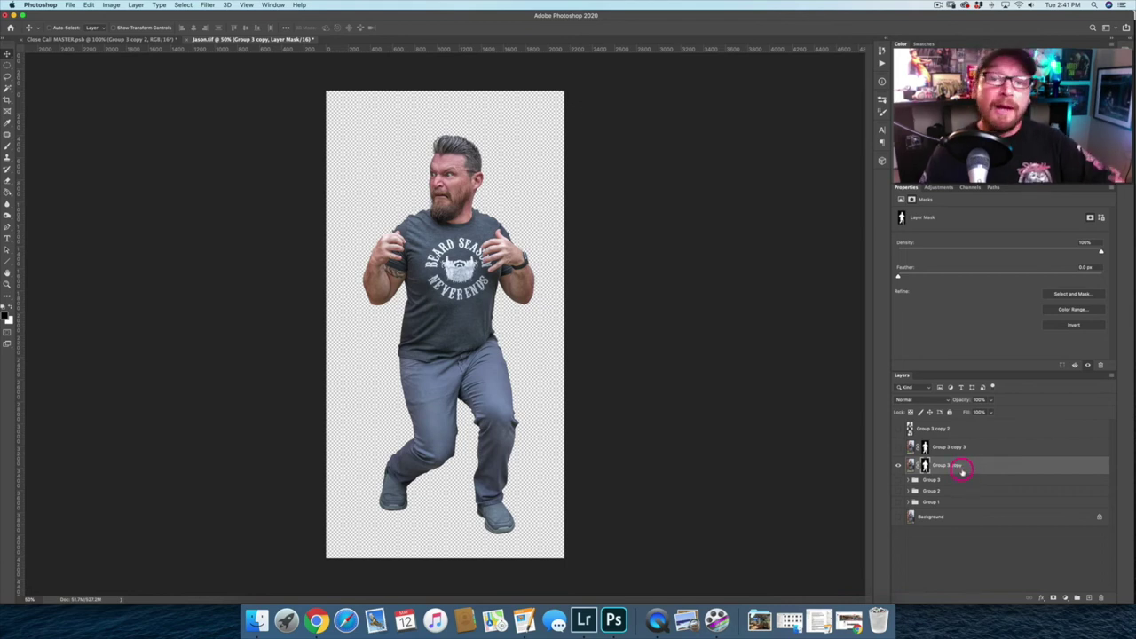
# Apply the layer mask permanently to Group 3 copy and convert the layer to a smart object.
pyautogui.moveTo(974, 466); pyautogui.dragTo(1100, 597)
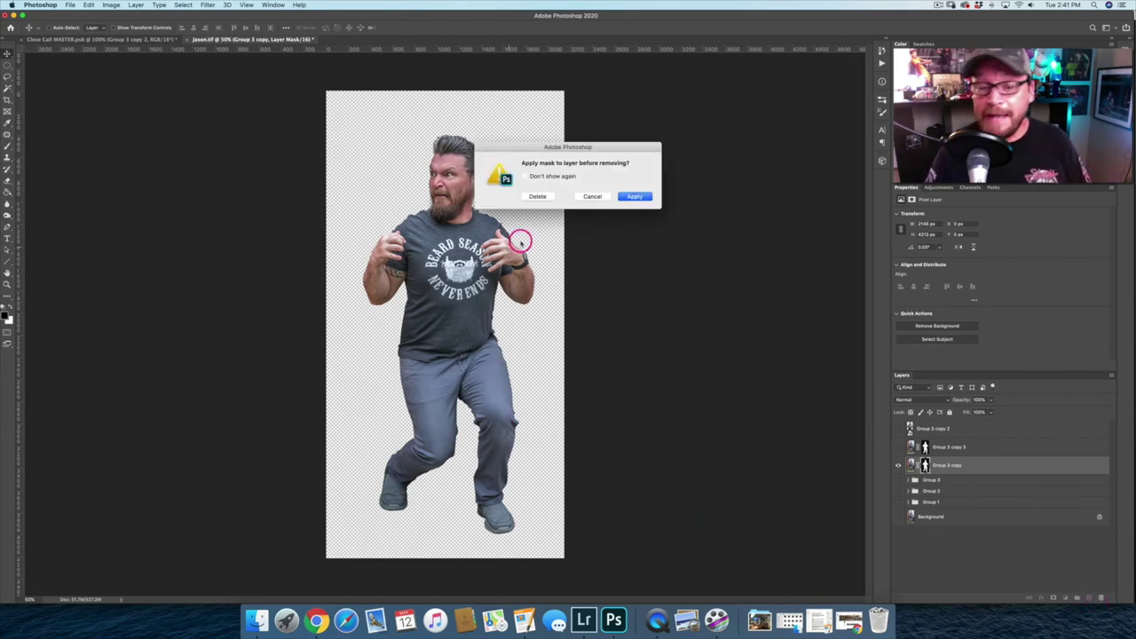
pyautogui.click(634, 197)
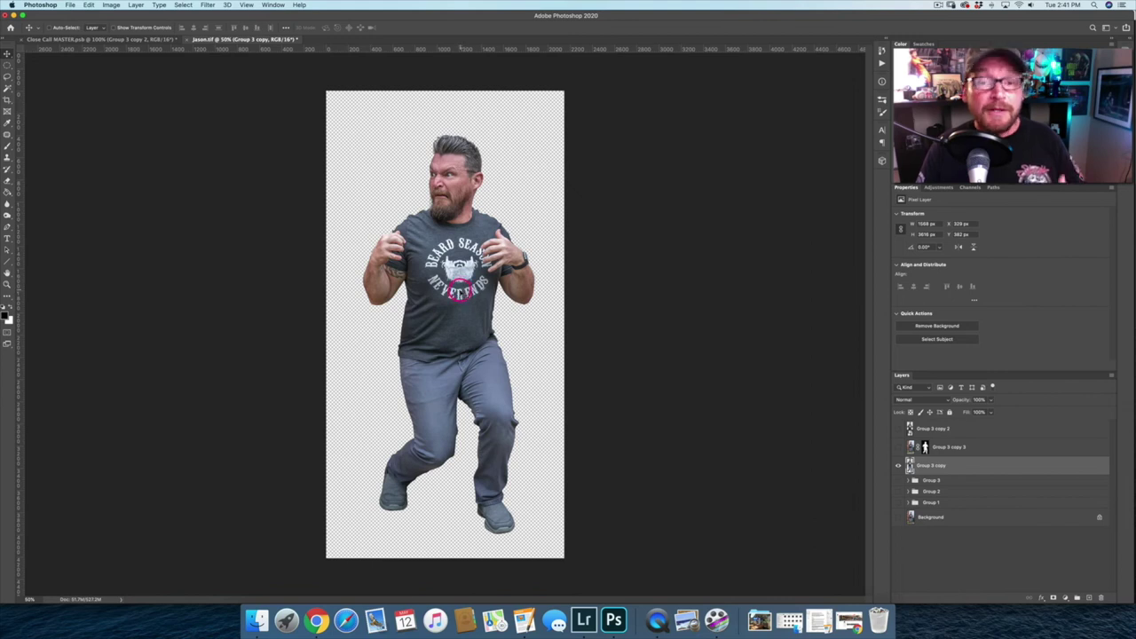
pyautogui.rightClick(954, 466)
pyautogui.click(968, 329)
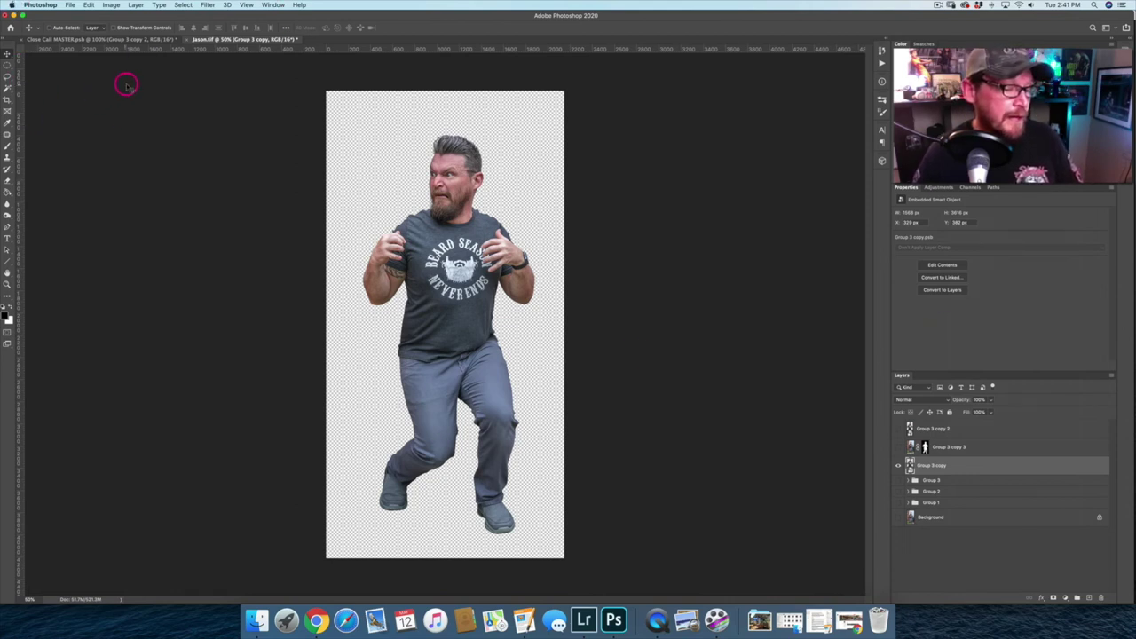
# In the backyard composite, lasso the man's raised hand and forearm nearest the axe and copy them from Group 3 copy 2 to a new layer.
pyautogui.click(168, 41)
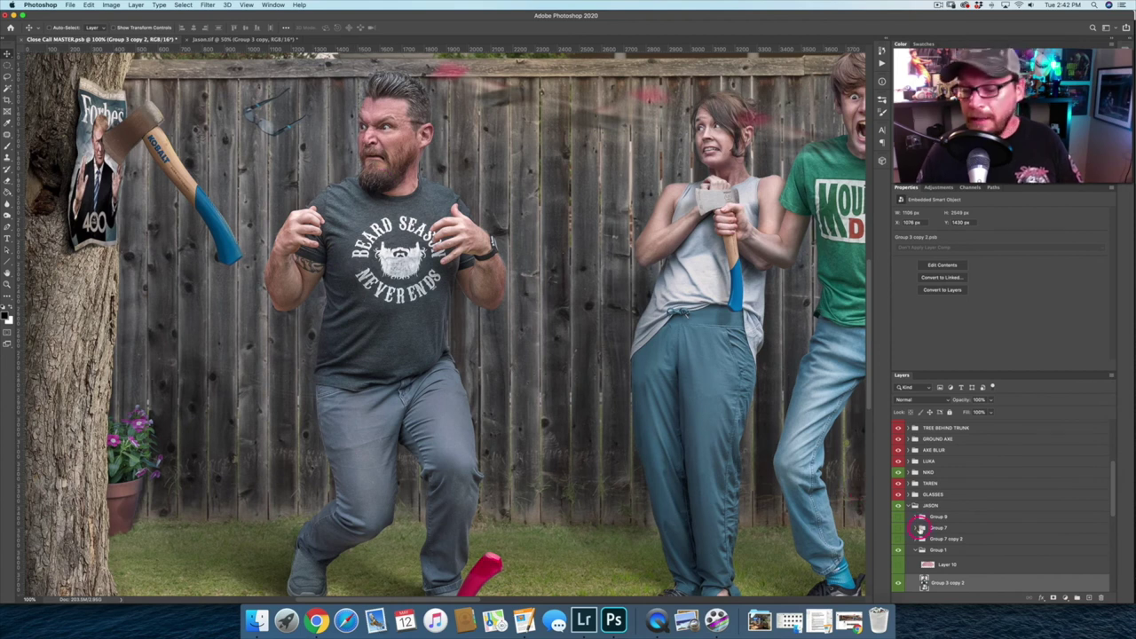
pyautogui.scroll(-2, 938, 551)
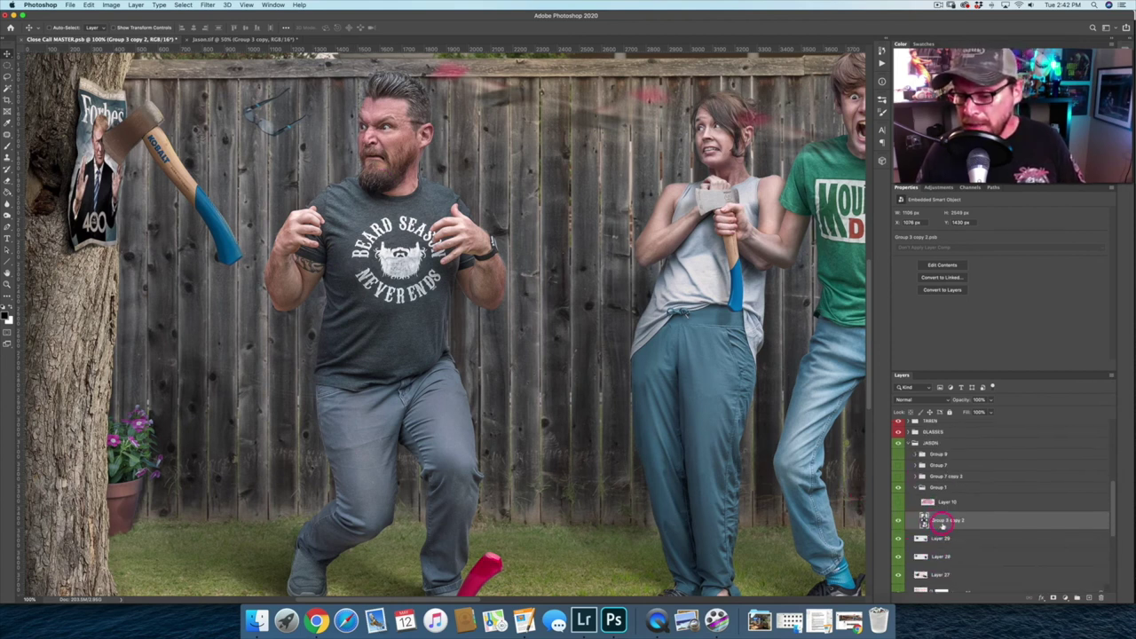
pyautogui.press('l')
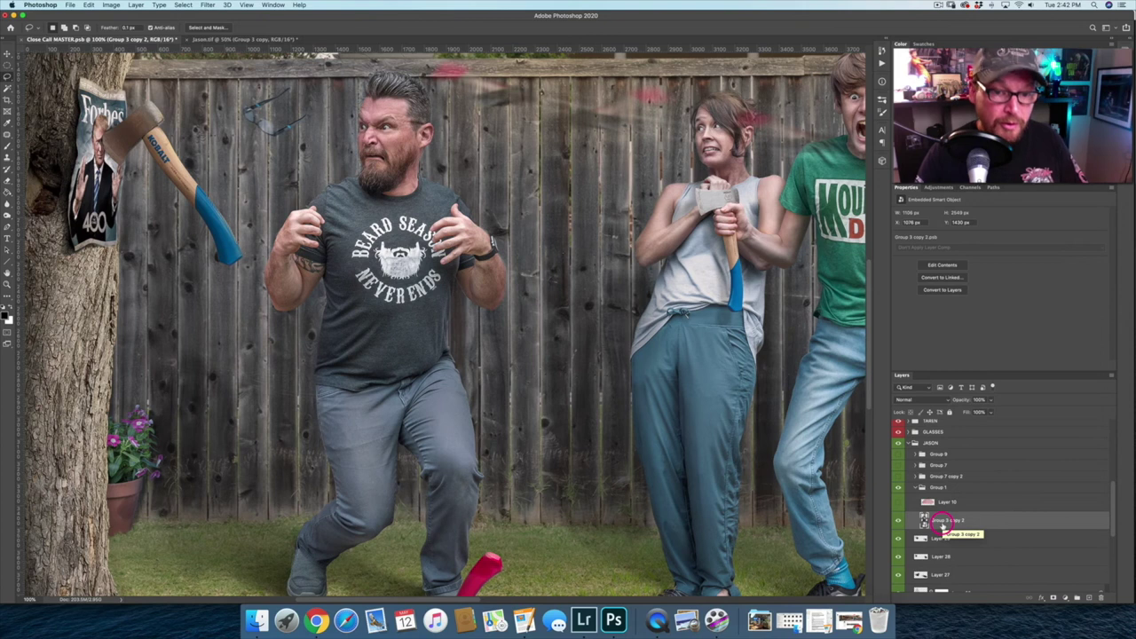
pyautogui.scroll(3, 253, 349)
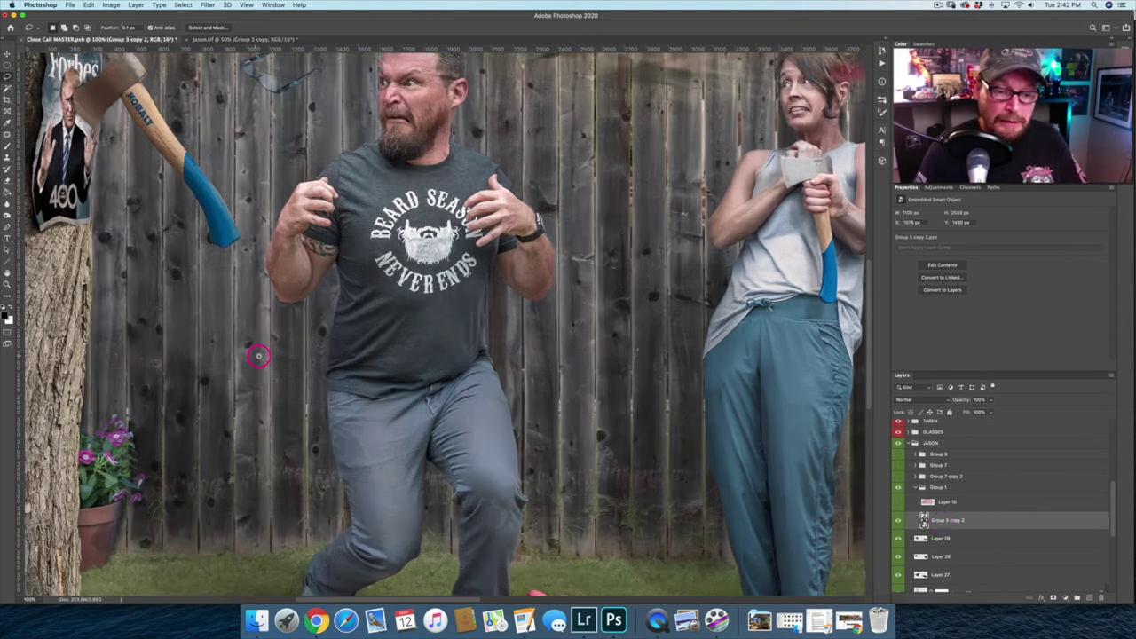
pyautogui.scroll(1, 488, 408)
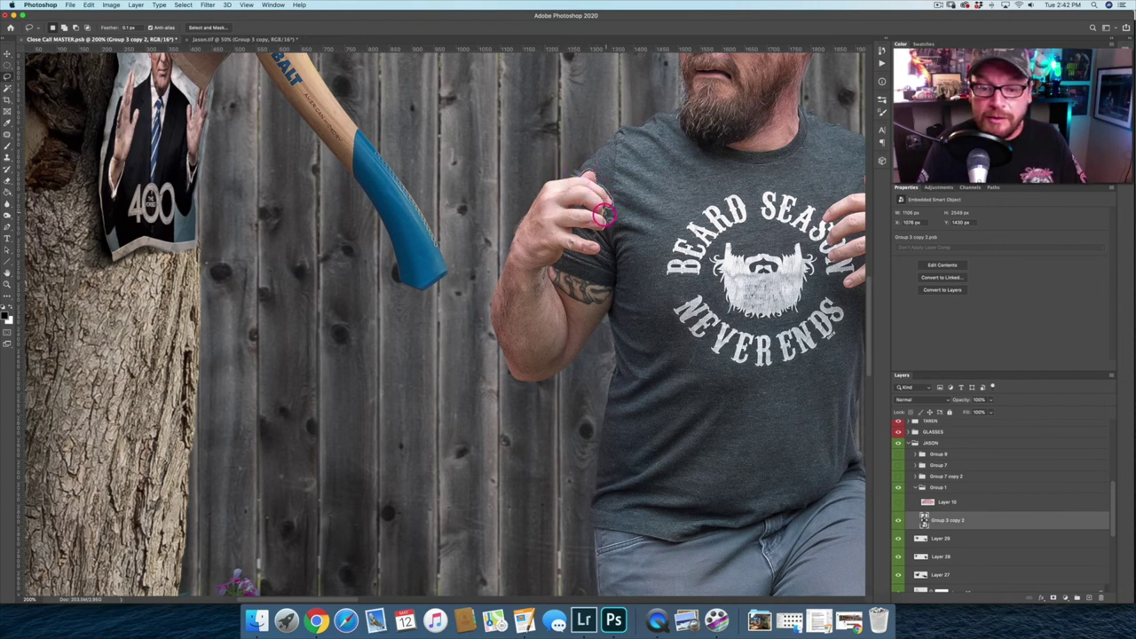
pyautogui.moveTo(599, 228)
pyautogui.mouseDown()
pyautogui.moveTo(599, 251)
pyautogui.moveTo(569, 251)
pyautogui.moveTo(547, 269)
pyautogui.moveTo(568, 338)
pyautogui.moveTo(557, 375)
pyautogui.moveTo(528, 404)
pyautogui.moveTo(466, 370)
pyautogui.moveTo(473, 285)
pyautogui.moveTo(502, 208)
pyautogui.moveTo(542, 182)
pyautogui.mouseUp()
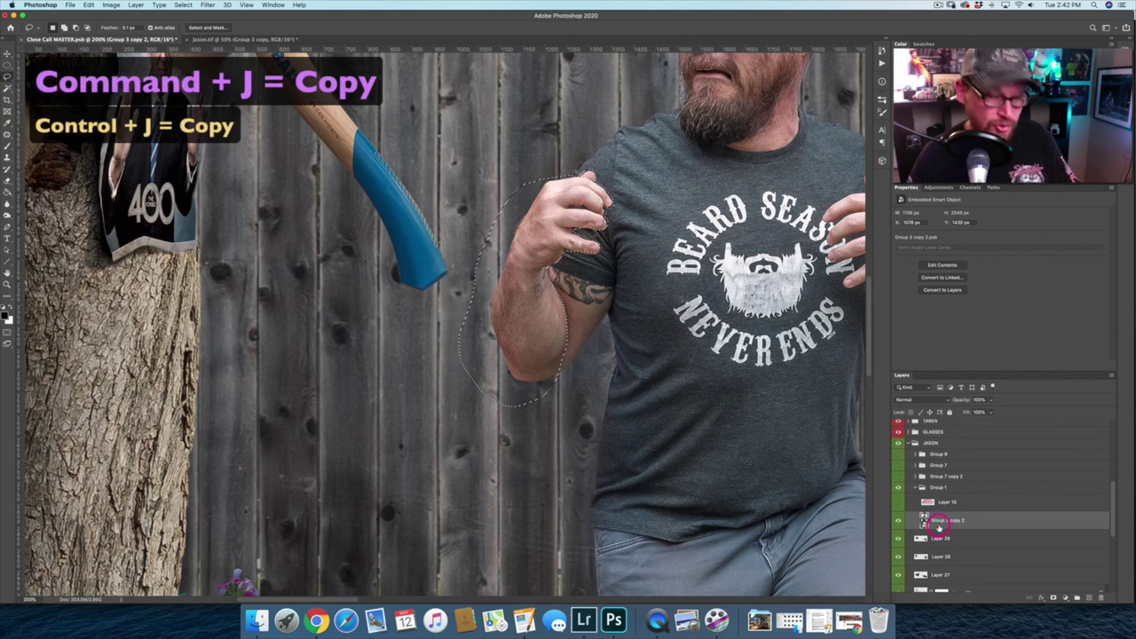
pyautogui.press('super+j')
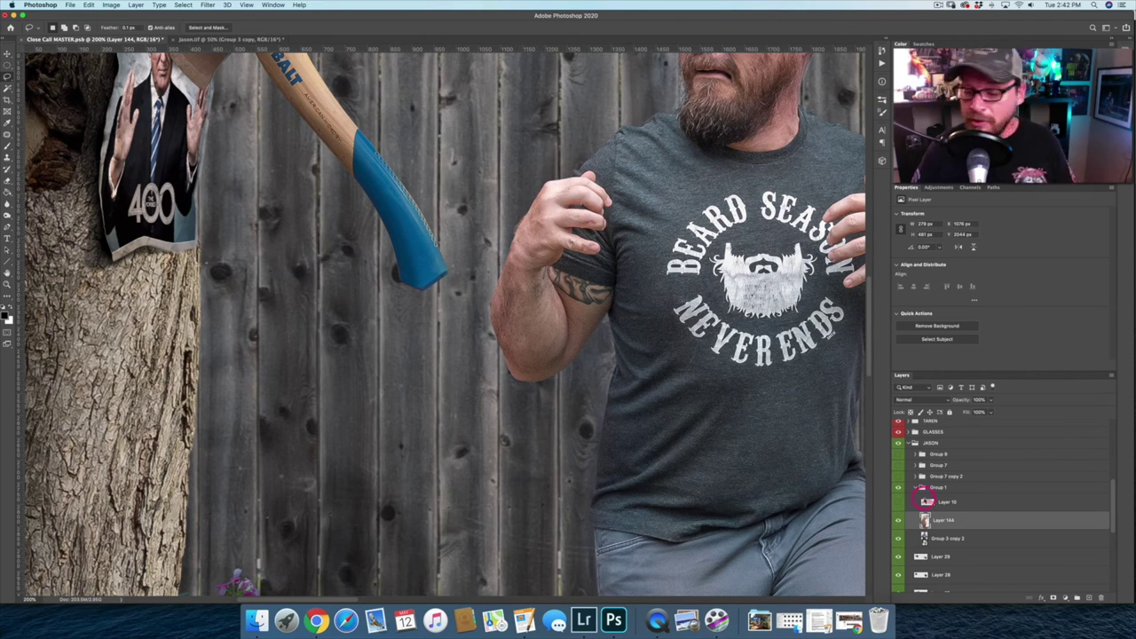
# Check the copied forearm by toggling the cutout and forearm layers' visibility, and convert the forearm layer to a smart object.
pyautogui.click(898, 540)
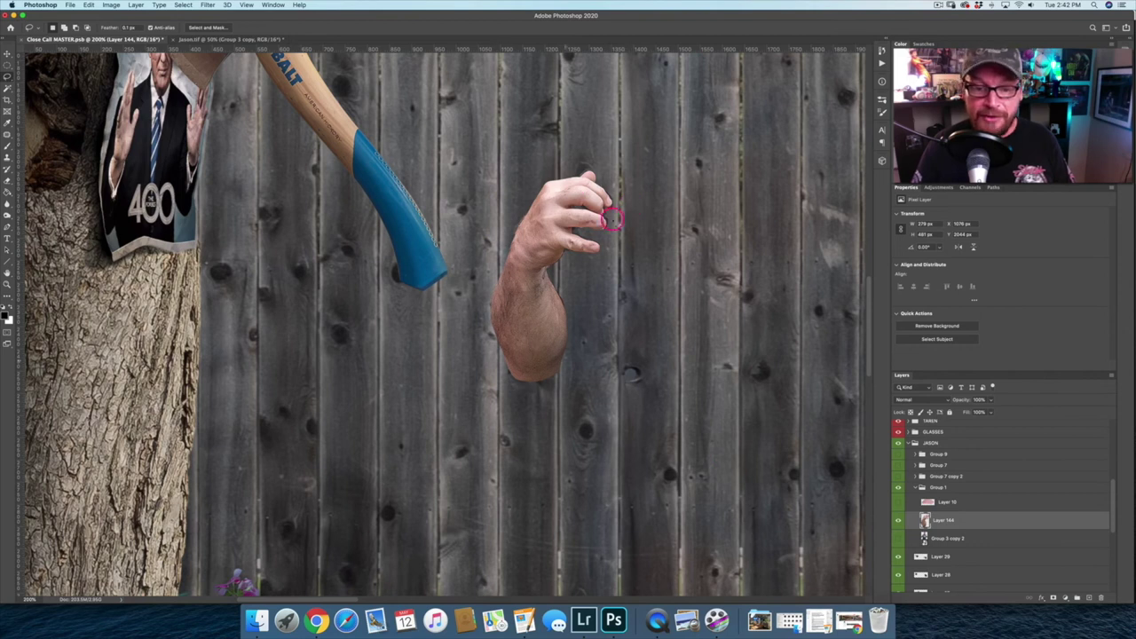
pyautogui.click(898, 538)
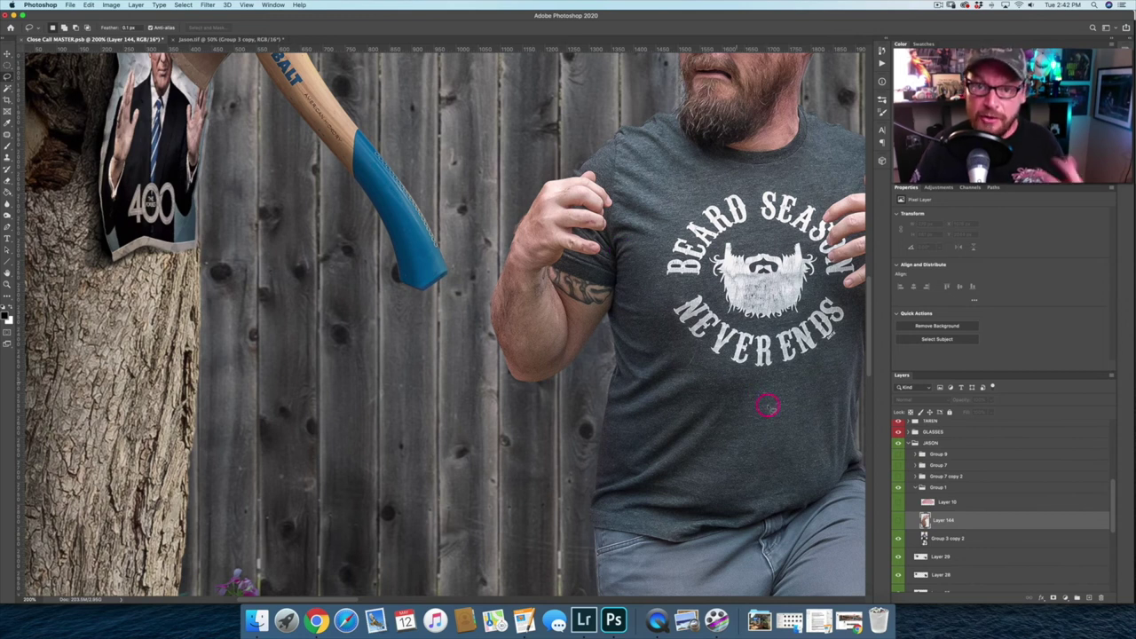
pyautogui.click(898, 523)
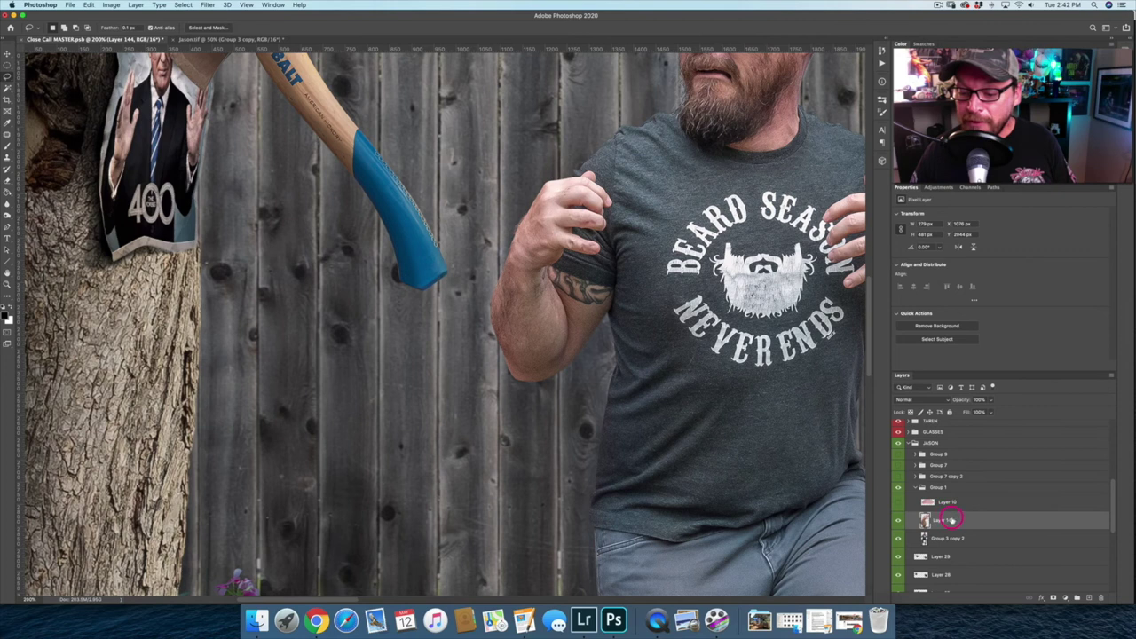
pyautogui.rightClick(963, 518)
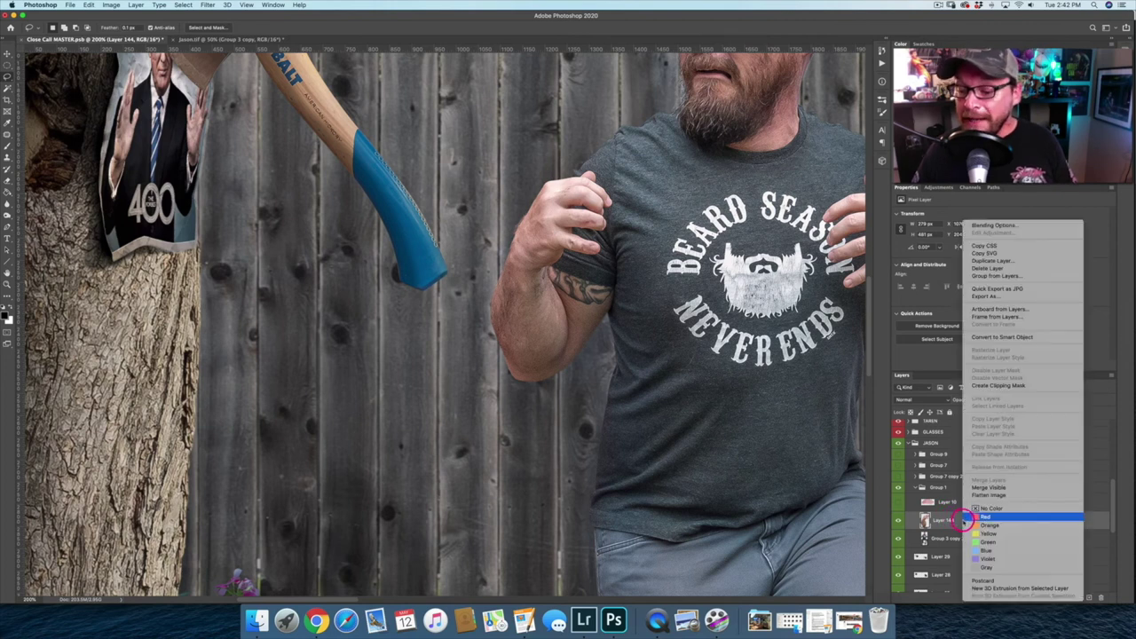
pyautogui.click(988, 336)
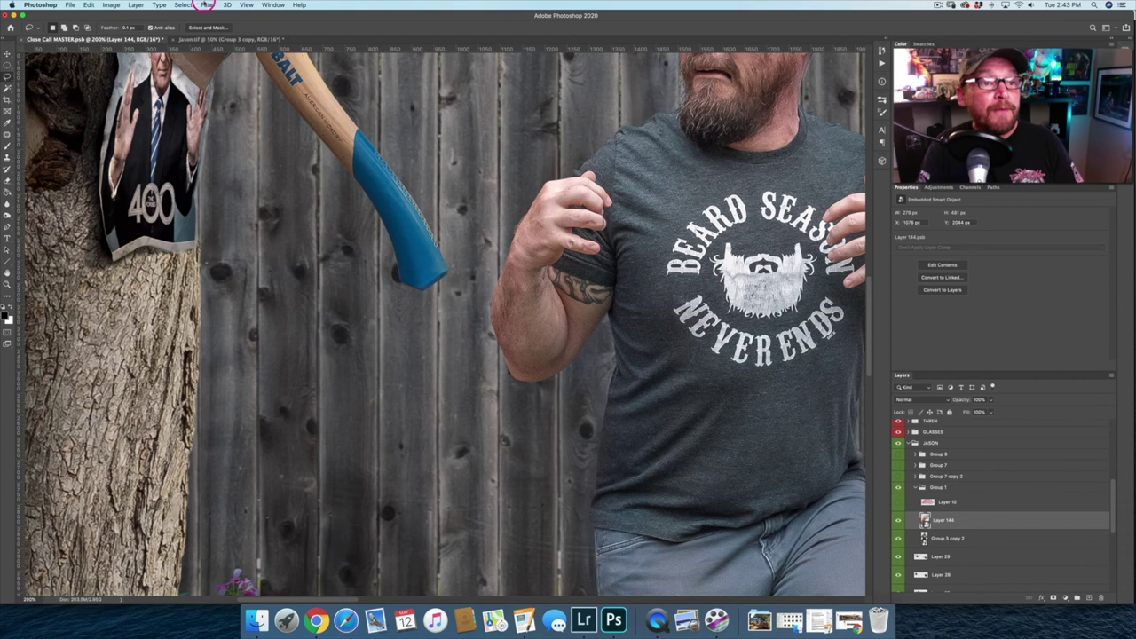
# Apply a Motion Blur smart filter to the forearm smart object with an angle of -51° and a distance of 119 pixels.
pyautogui.click(204, 5)
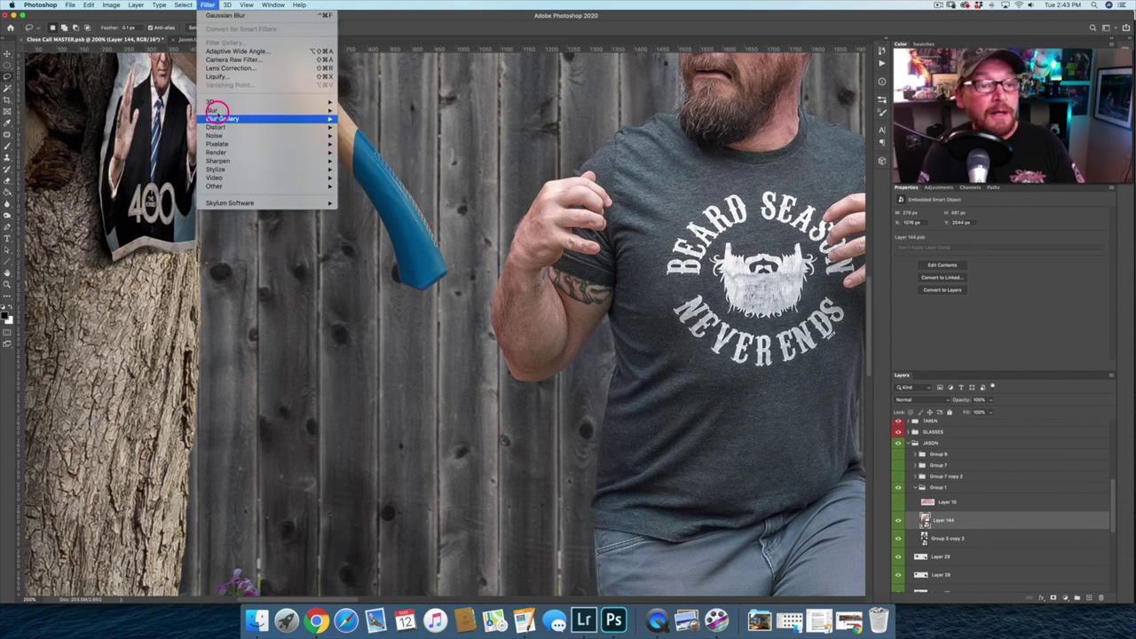
pyautogui.moveTo(267, 110)
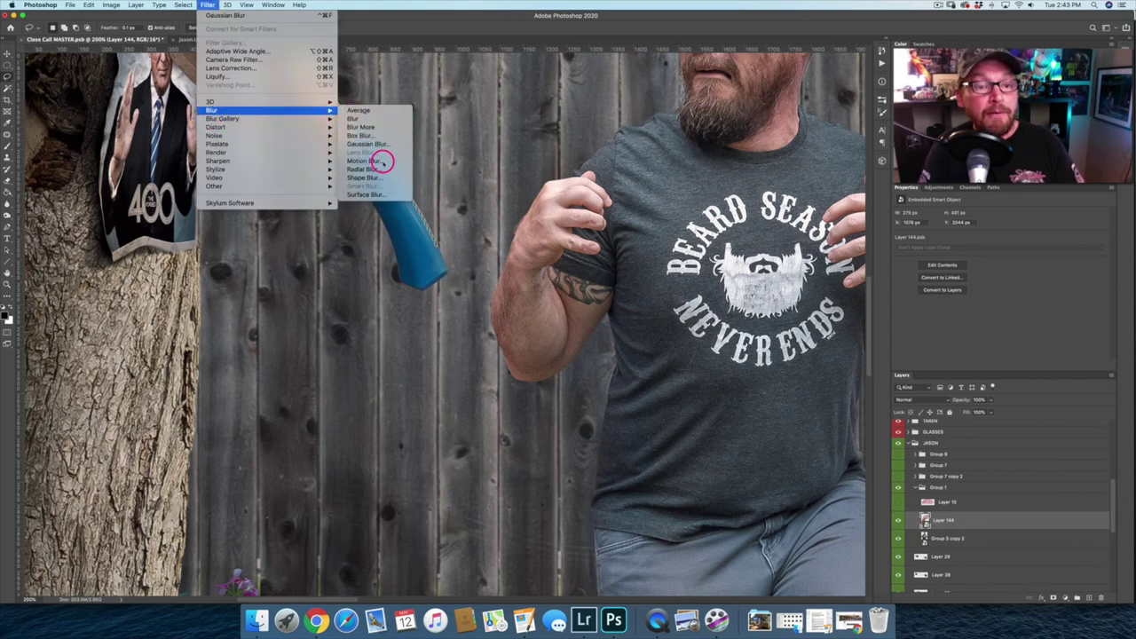
pyautogui.click(373, 161)
pyautogui.moveTo(592, 48); pyautogui.dragTo(785, 56)
pyautogui.moveTo(732, 281); pyautogui.dragTo(741, 279)
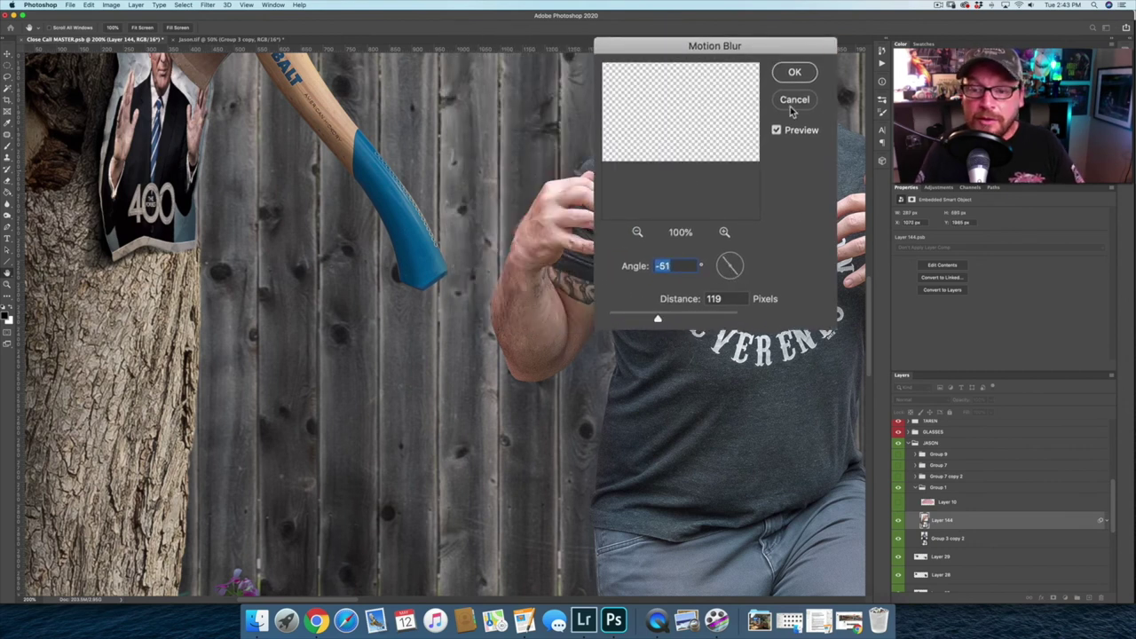
pyautogui.click(795, 73)
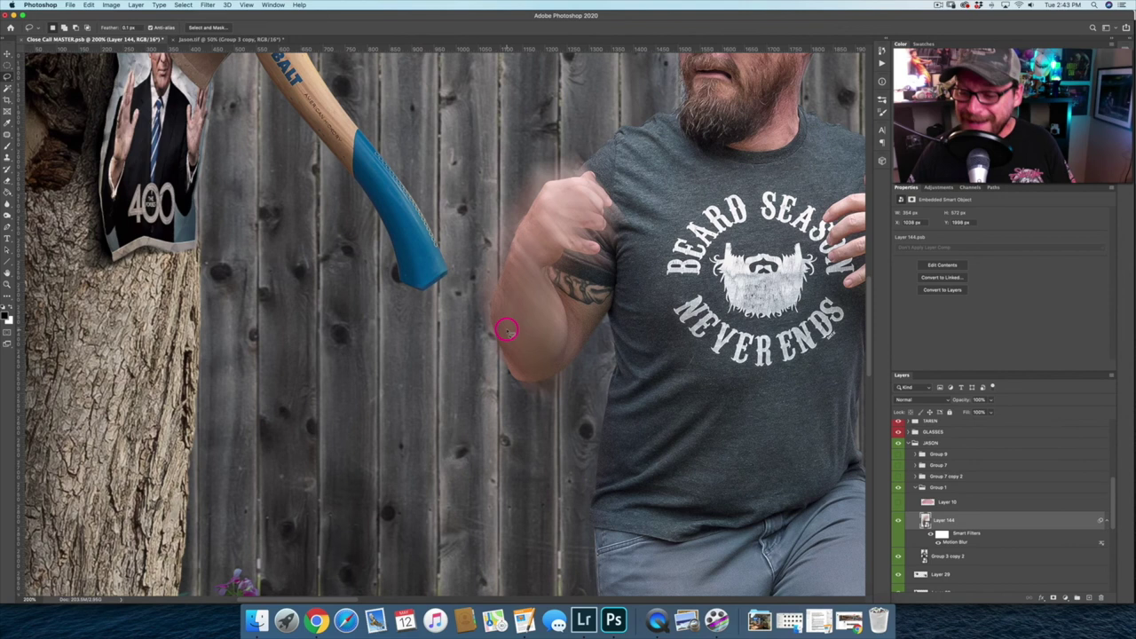
# Edit the forearm layer's Motion Blur smart filter, reducing the distance to 7 pixels.
pyautogui.click(941, 533)
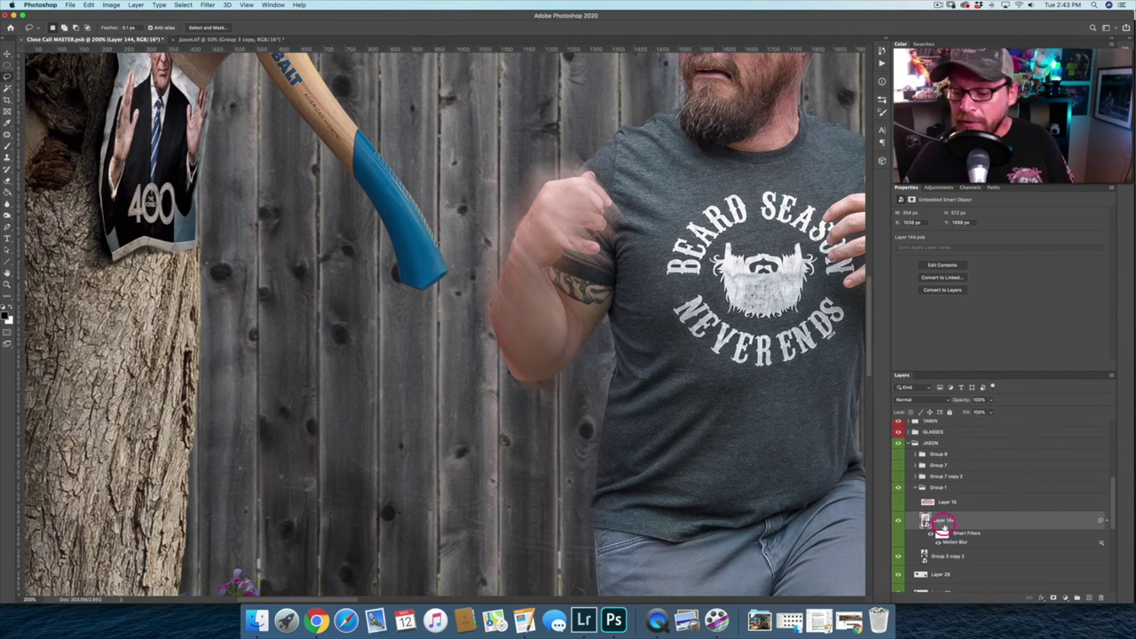
pyautogui.click(954, 542)
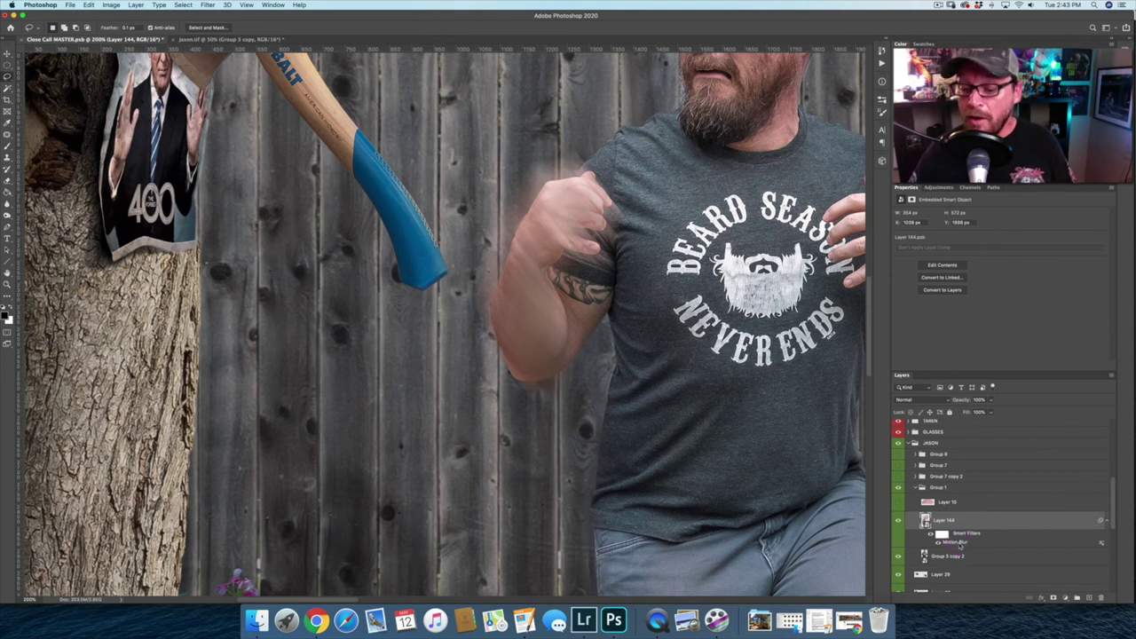
pyautogui.doubleClick(959, 544)
pyautogui.moveTo(818, 32); pyautogui.dragTo(920, 13)
pyautogui.moveTo(733, 305); pyautogui.dragTo(712, 305)
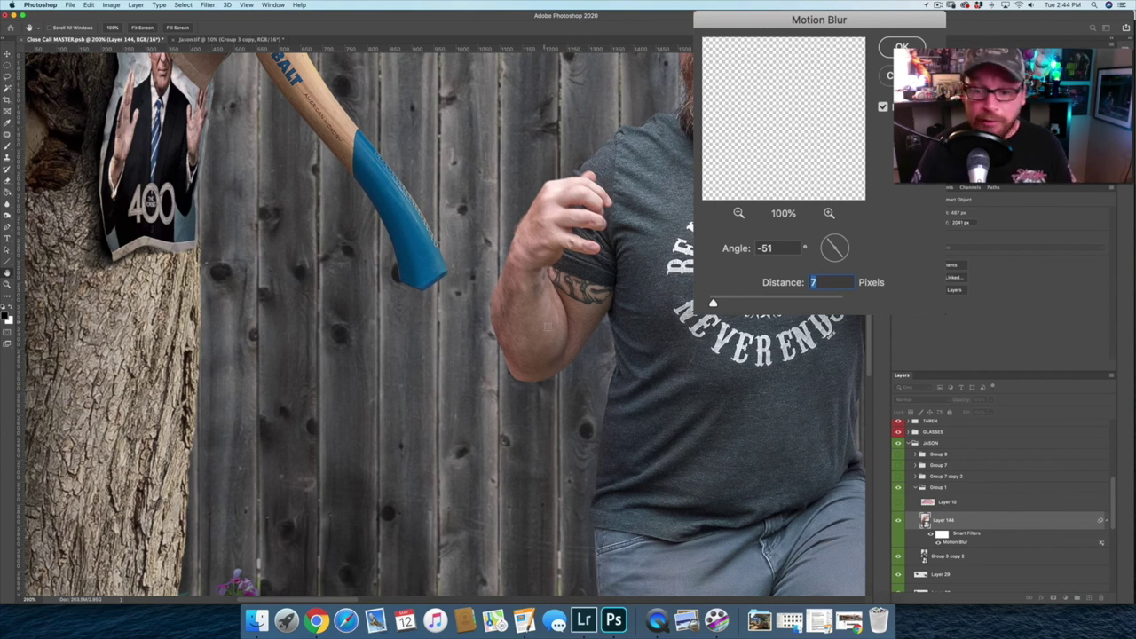
pyautogui.moveTo(541, 330)
pyautogui.mouseDown()
pyautogui.moveTo(533, 344)
pyautogui.moveTo(543, 330)
pyautogui.moveTo(536, 341)
pyautogui.moveTo(911, 312)
pyautogui.mouseUp()
pyautogui.click(867, 99)
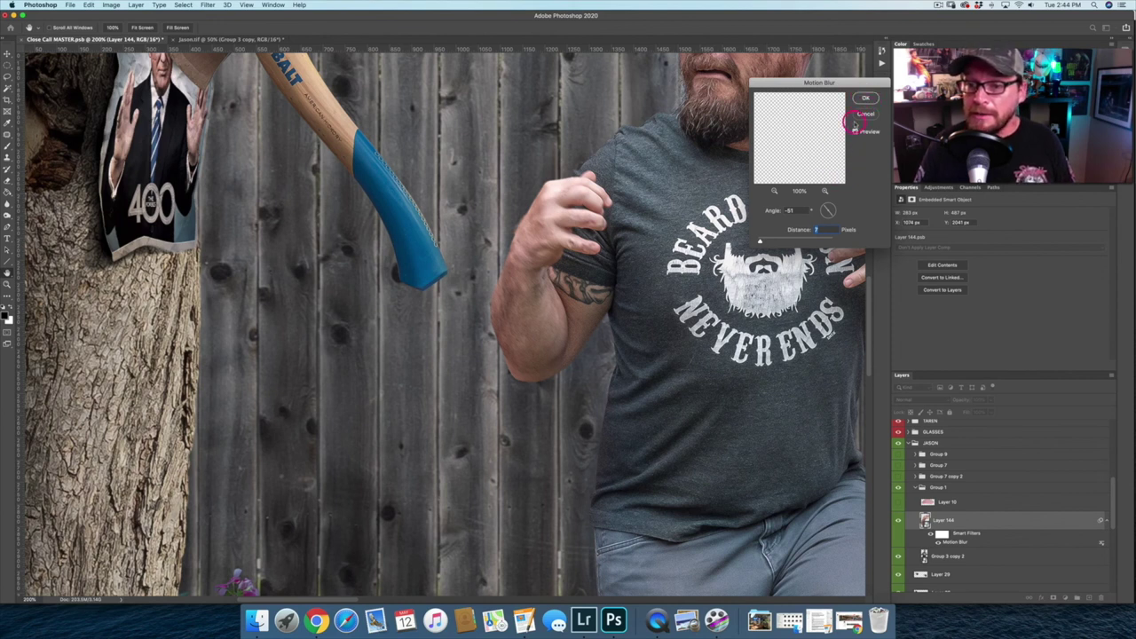
pyautogui.click(867, 99)
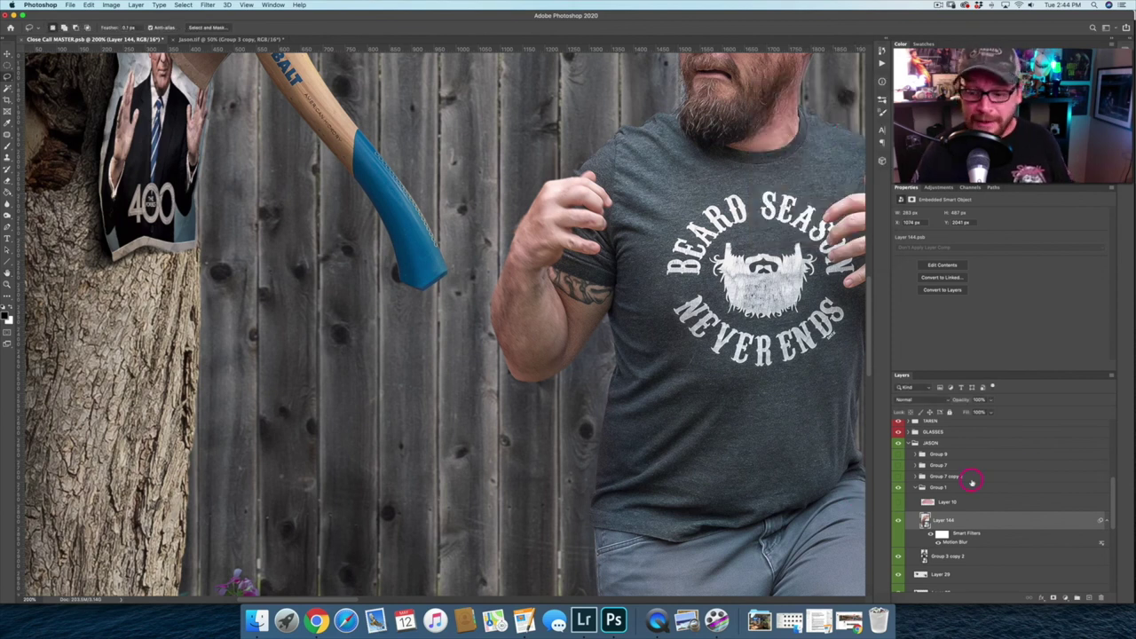
# Compare the arm with and without the blurred forearm layer by toggling its visibility, and toggle the visibility of Group 1.
pyautogui.click(898, 522)
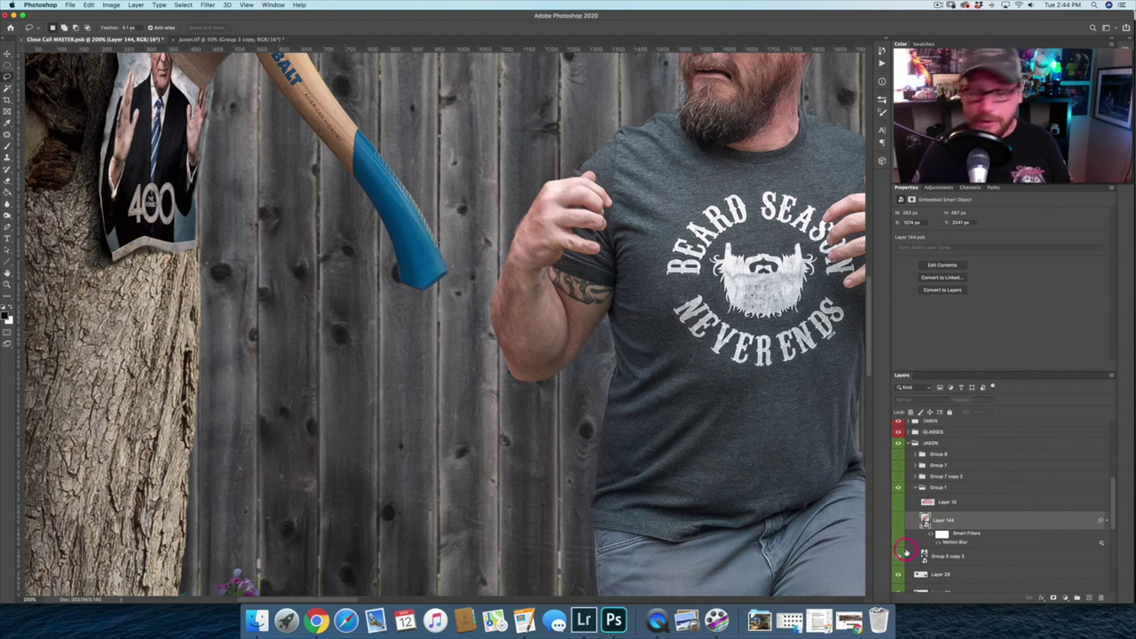
pyautogui.click(898, 522)
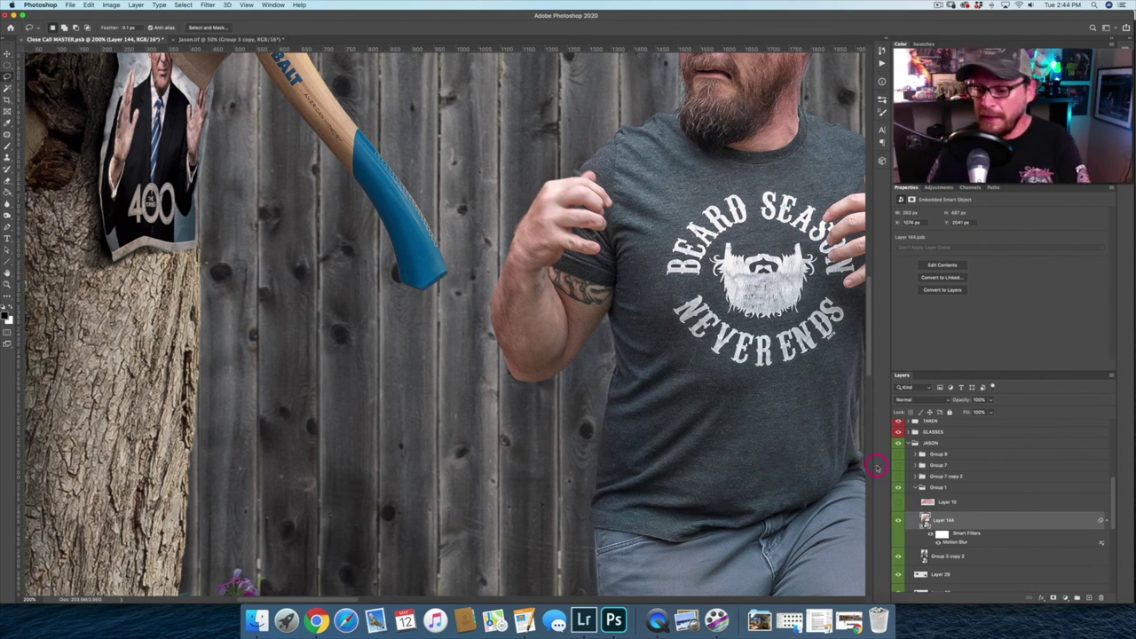
pyautogui.click(899, 487)
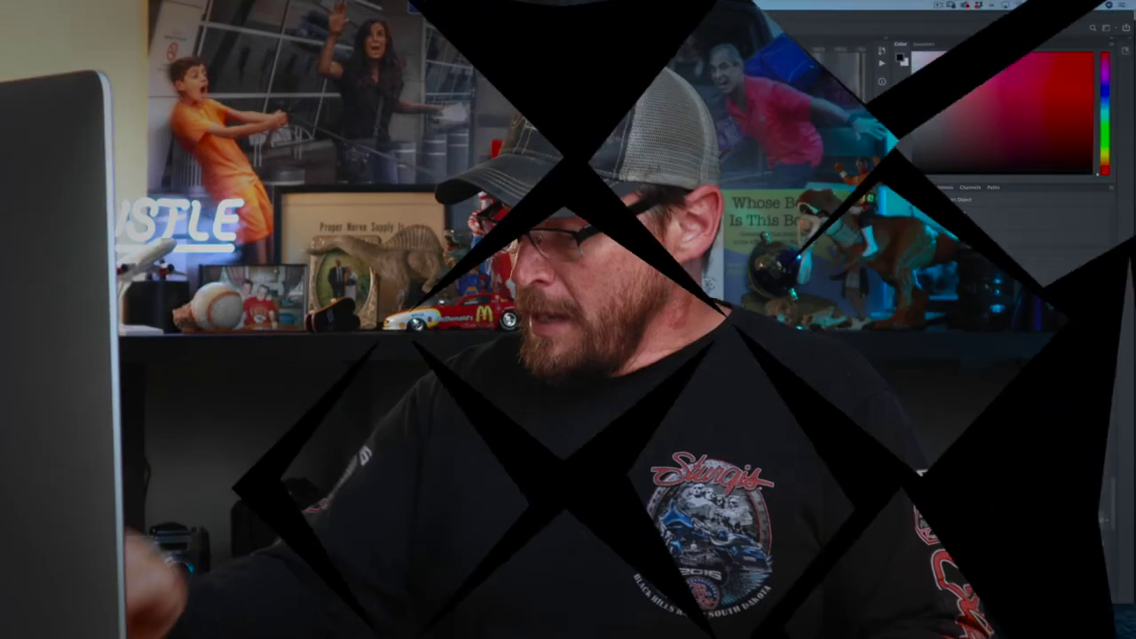